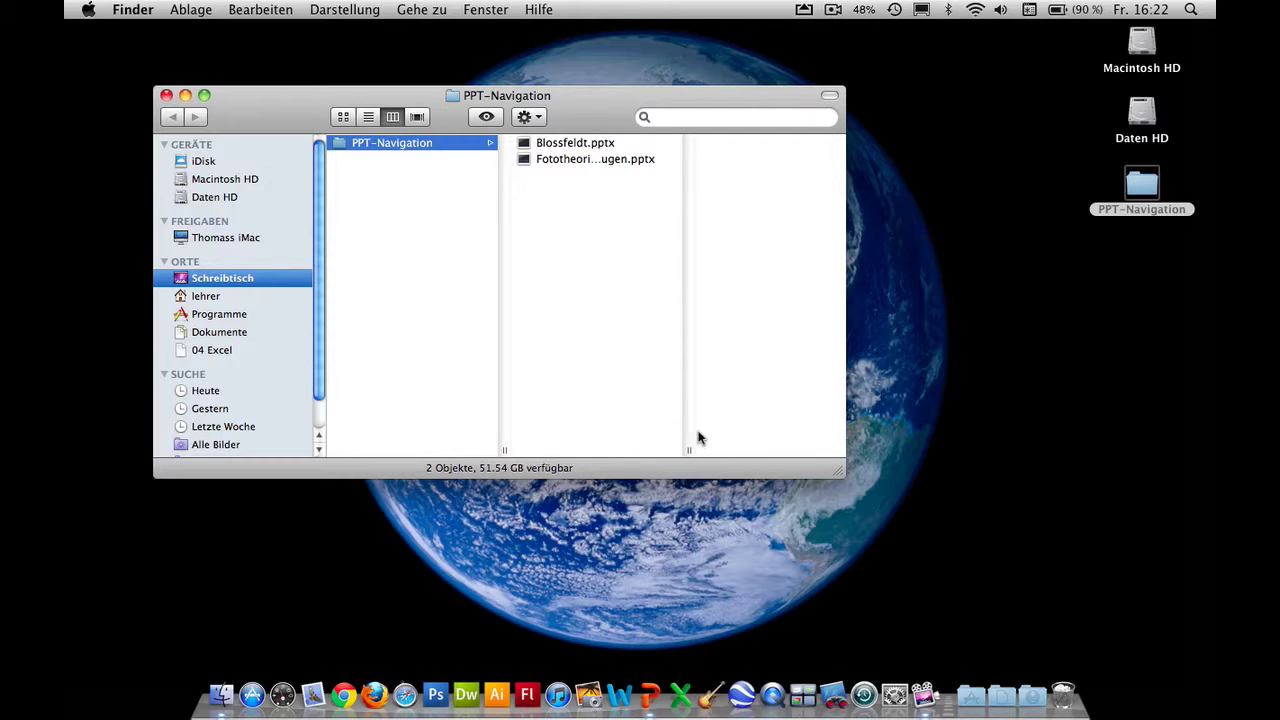
# - Widen the Finder file column until Fototheorie_4Augen.pptx shows its full name
pyautogui.moveTo(688, 450); pyautogui.dragTo(727, 447)
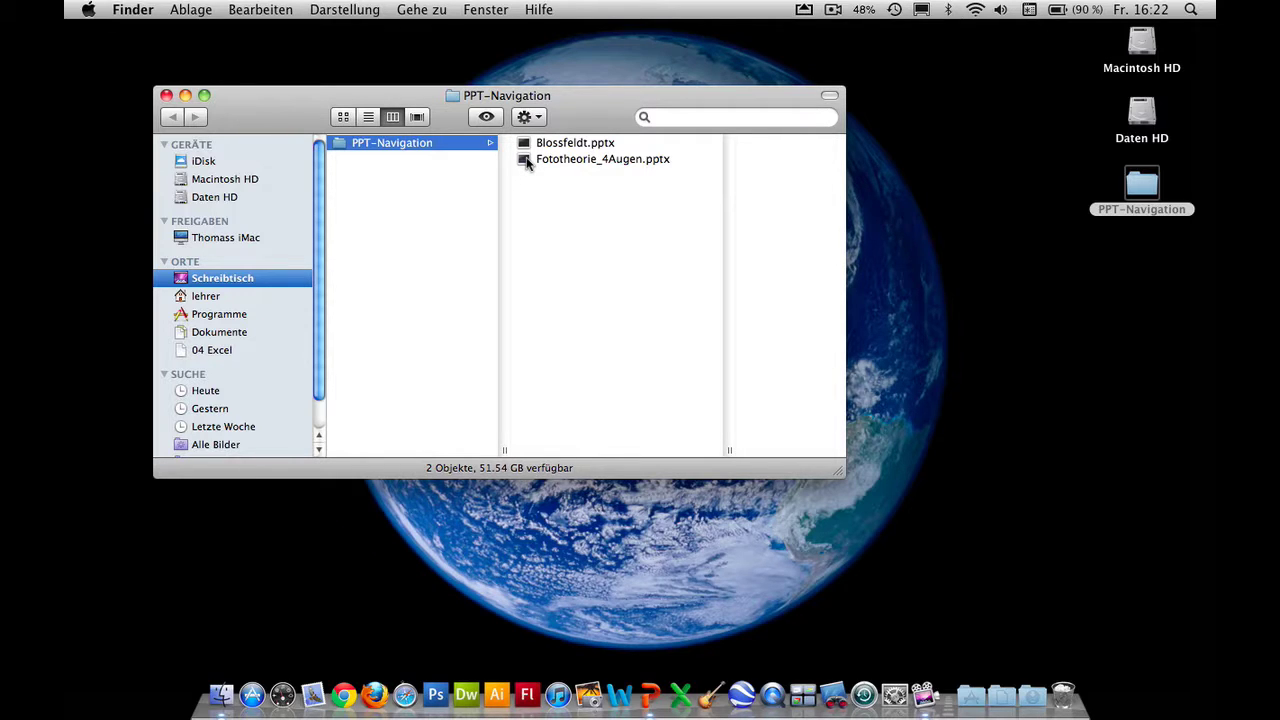
# - Open Fototheorie_4Augen.pptx on slide 2 and widen the slide thumbnail pane
pyautogui.doubleClick(527, 163)
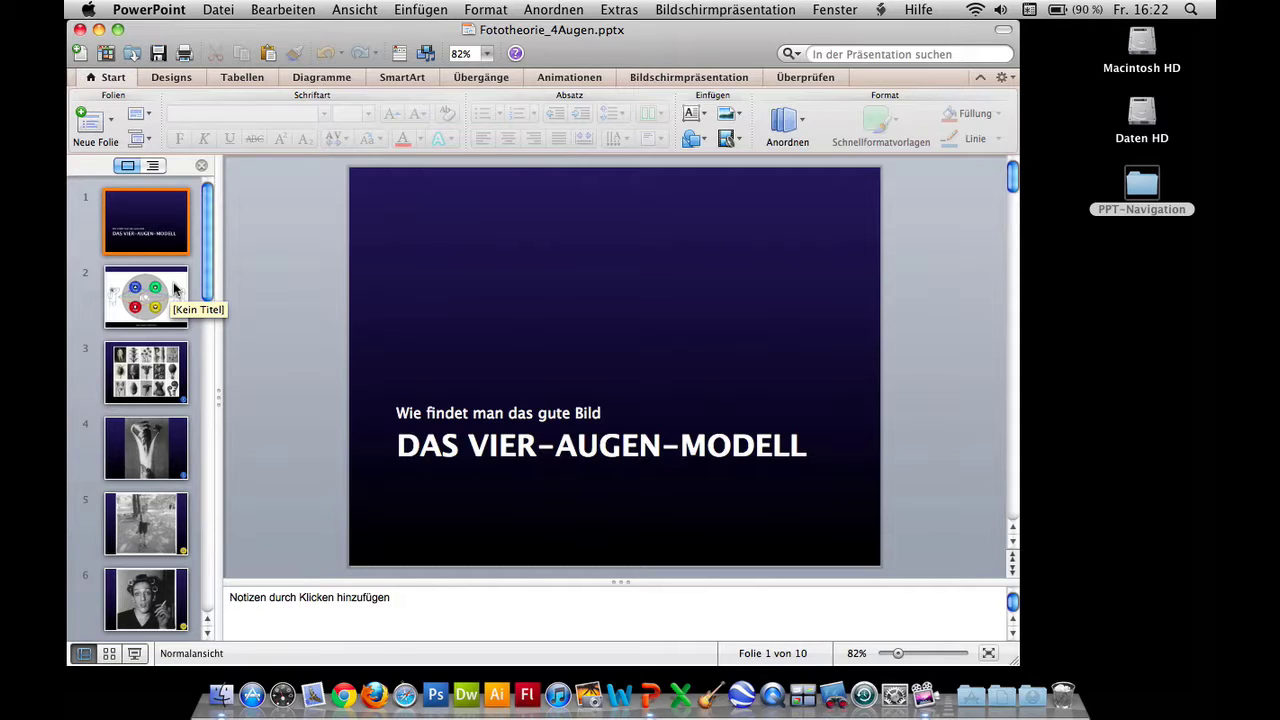
pyautogui.click(175, 289)
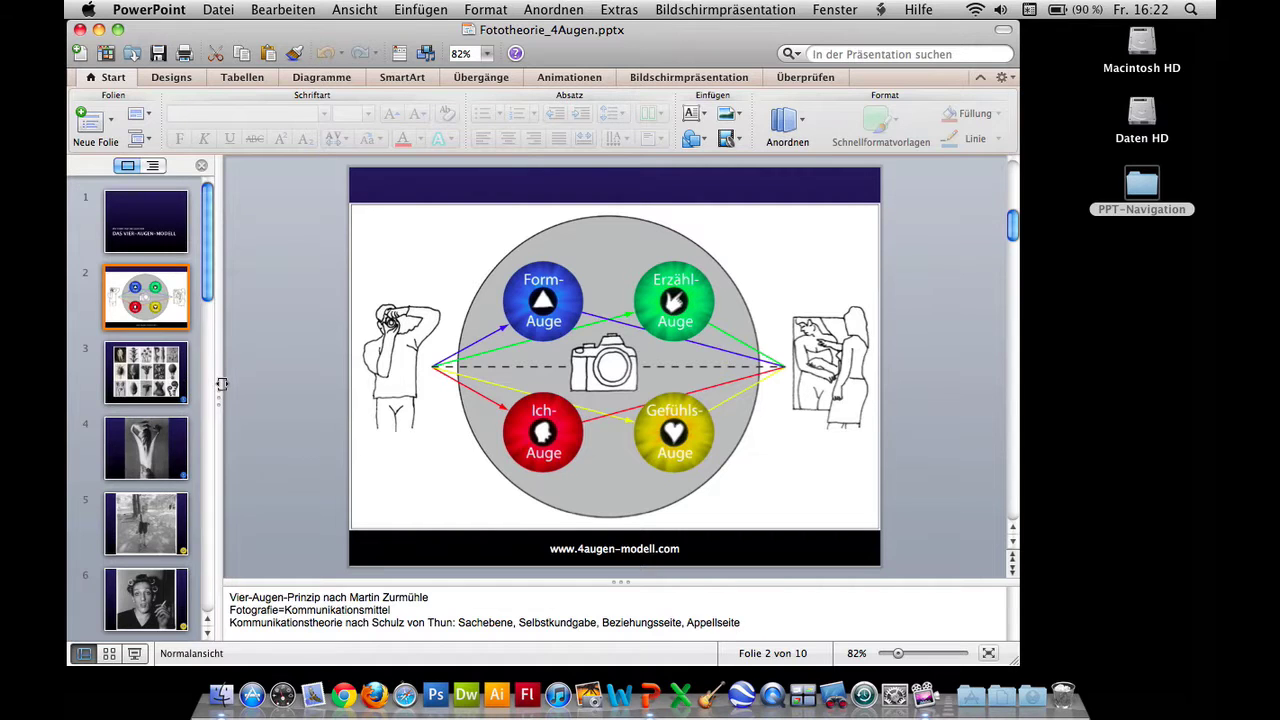
pyautogui.moveTo(219, 382); pyautogui.dragTo(301, 385)
# - Browse through the enlarged slide thumbnails and make the presentation window larger
pyautogui.scroll(-5, 235, 323)
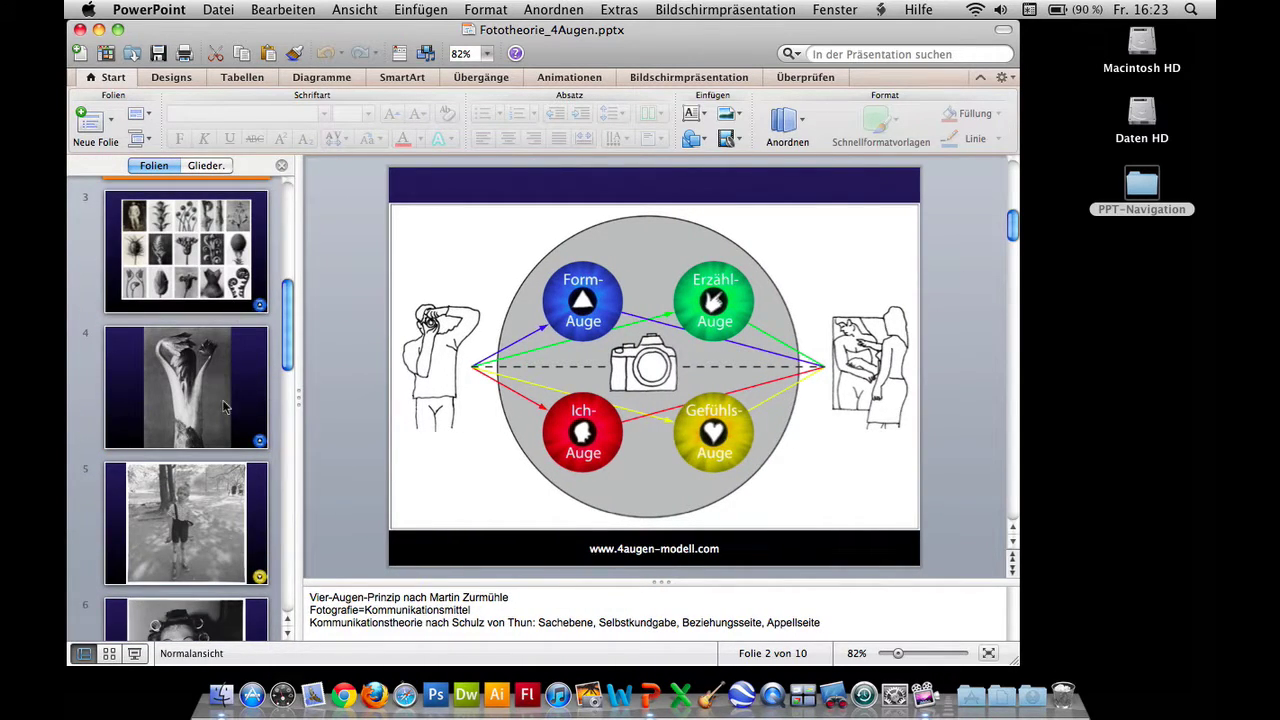
pyautogui.scroll(-4, 219, 487)
pyautogui.scroll(-2, 219, 487)
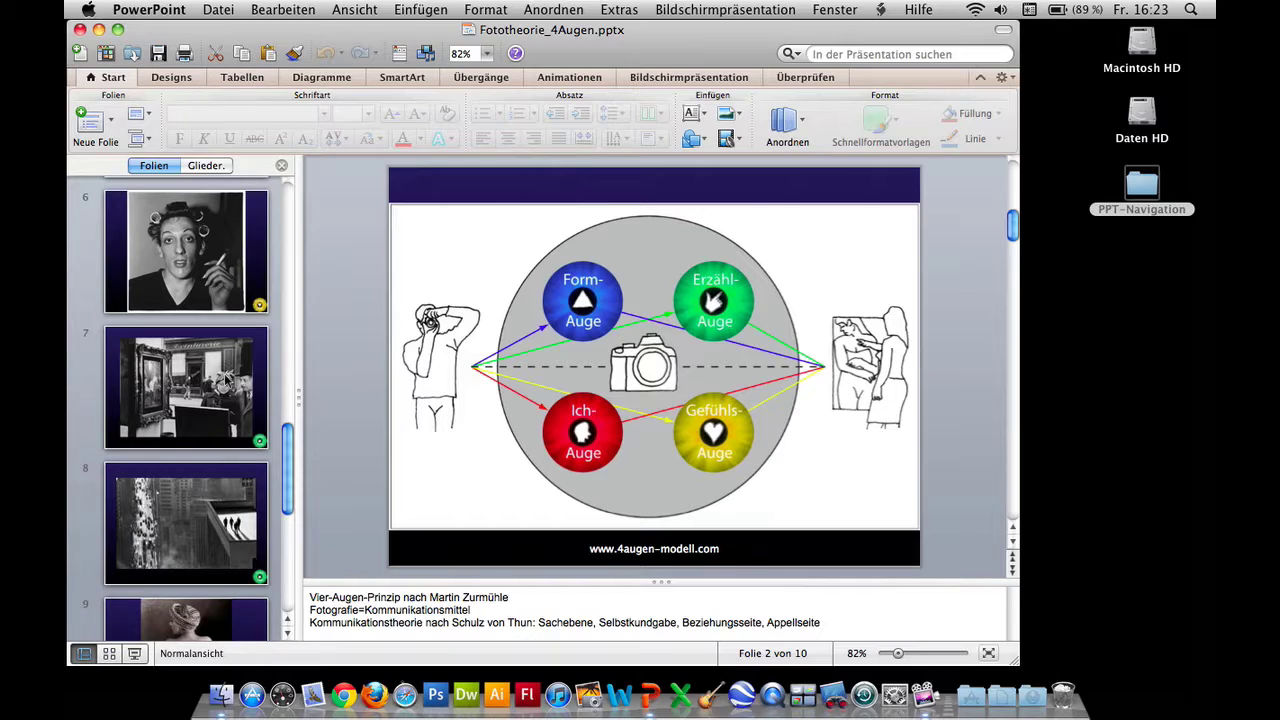
pyautogui.scroll(-2, 226, 380)
pyautogui.scroll(-2, 226, 380)
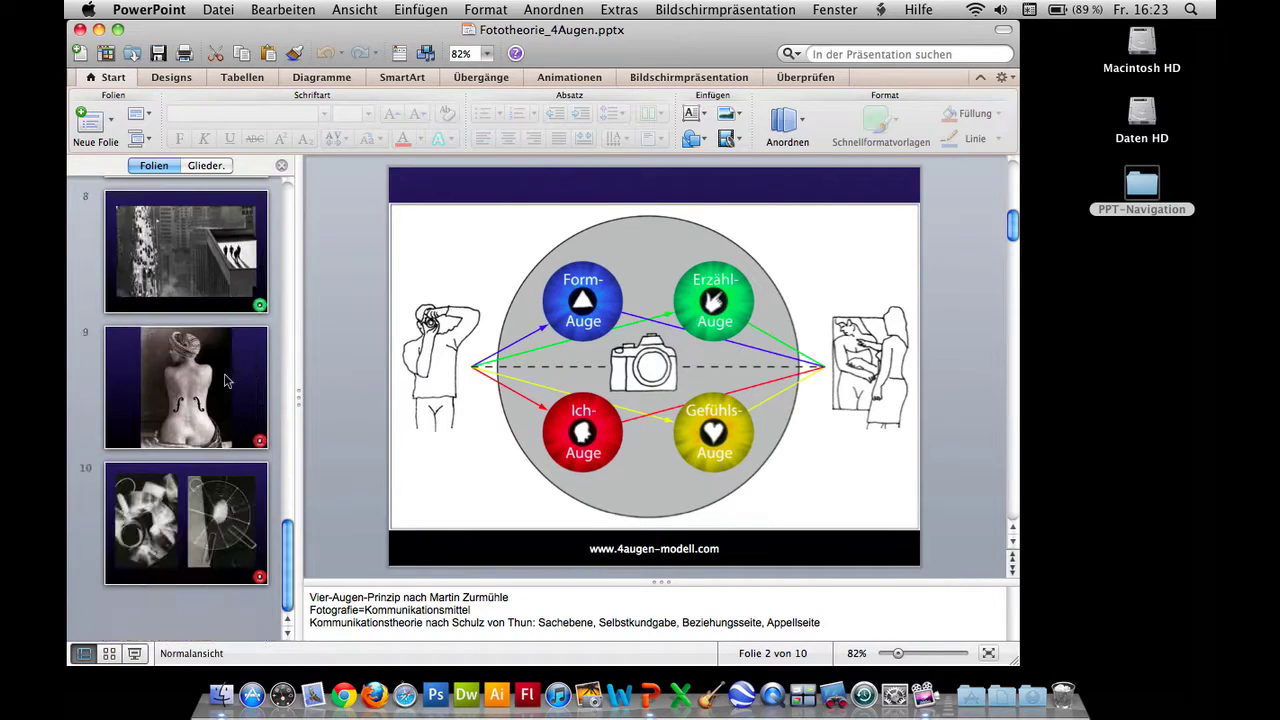
pyautogui.scroll(8, 226, 380)
pyautogui.scroll(2, 226, 380)
pyautogui.scroll(3, 226, 380)
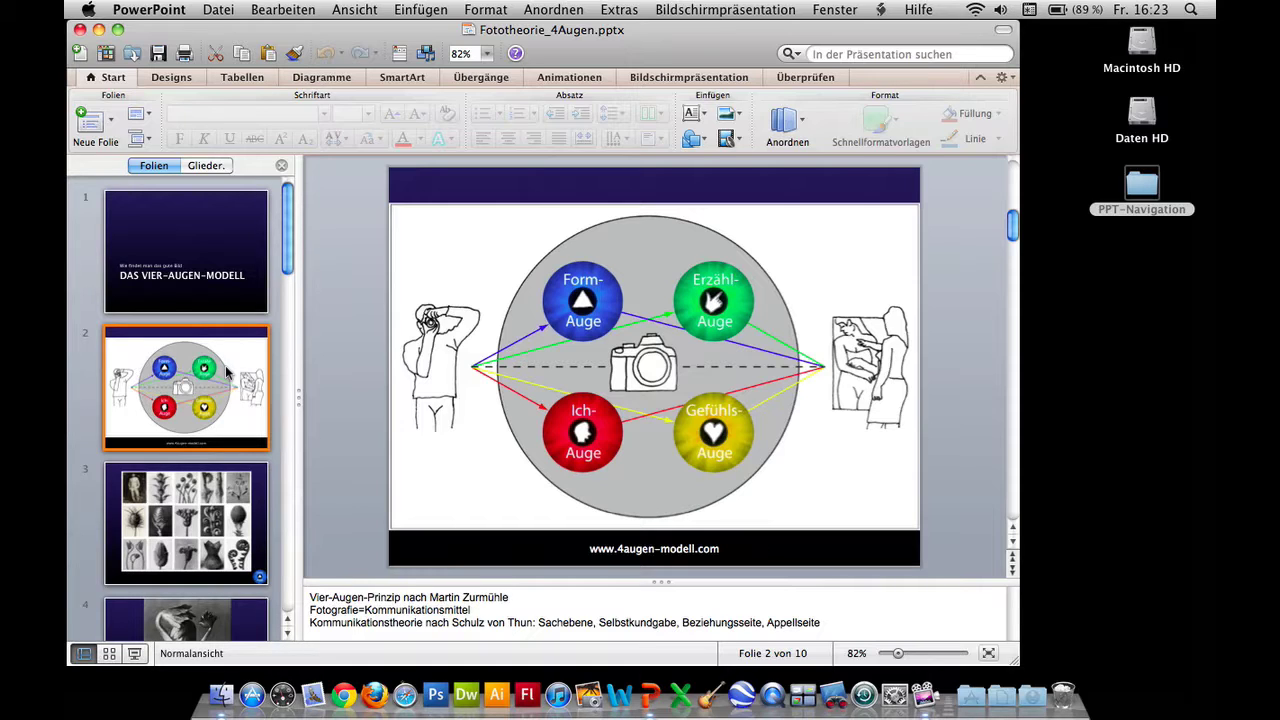
pyautogui.scroll(-2, 227, 372)
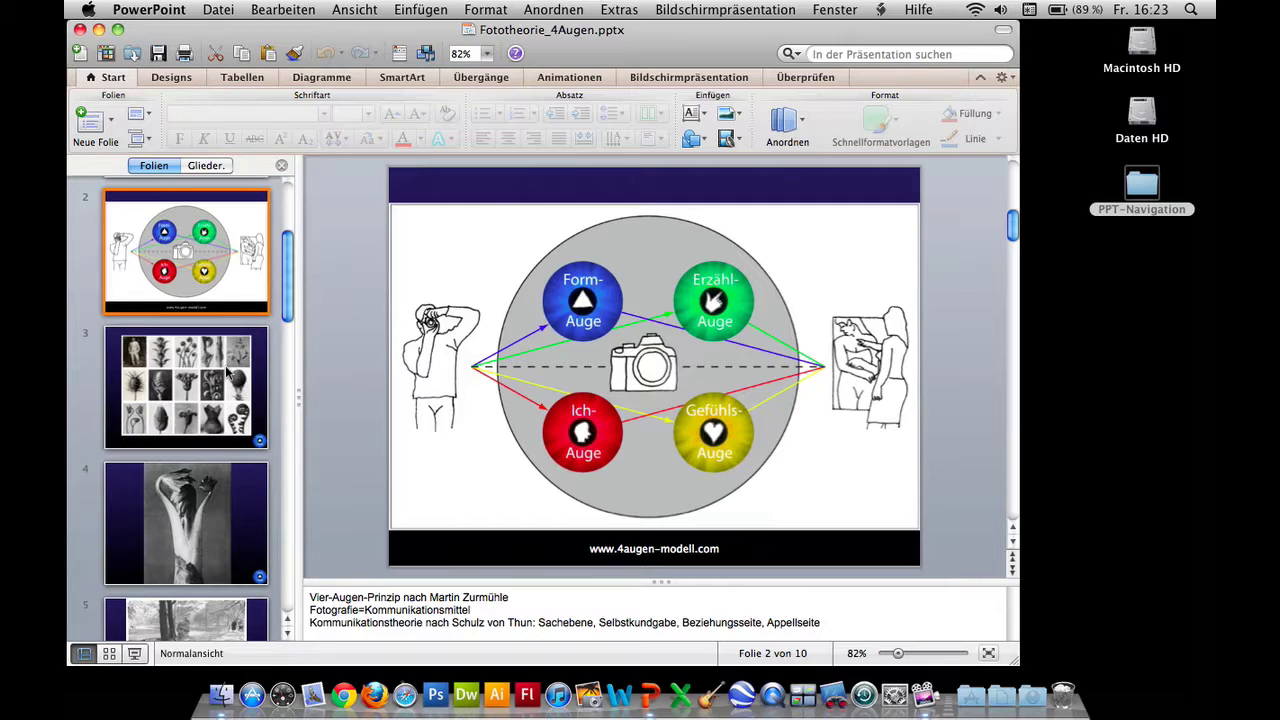
pyautogui.scroll(2, 227, 372)
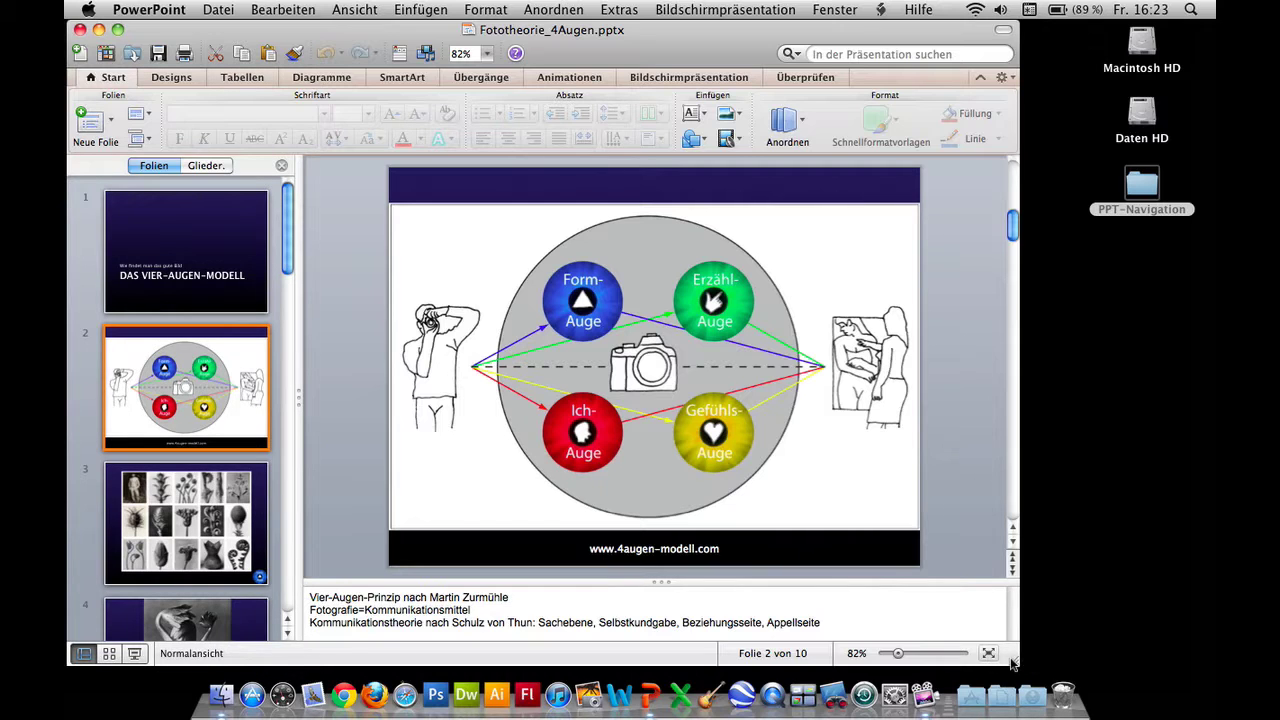
pyautogui.moveTo(1016, 664); pyautogui.dragTo(1214, 671)
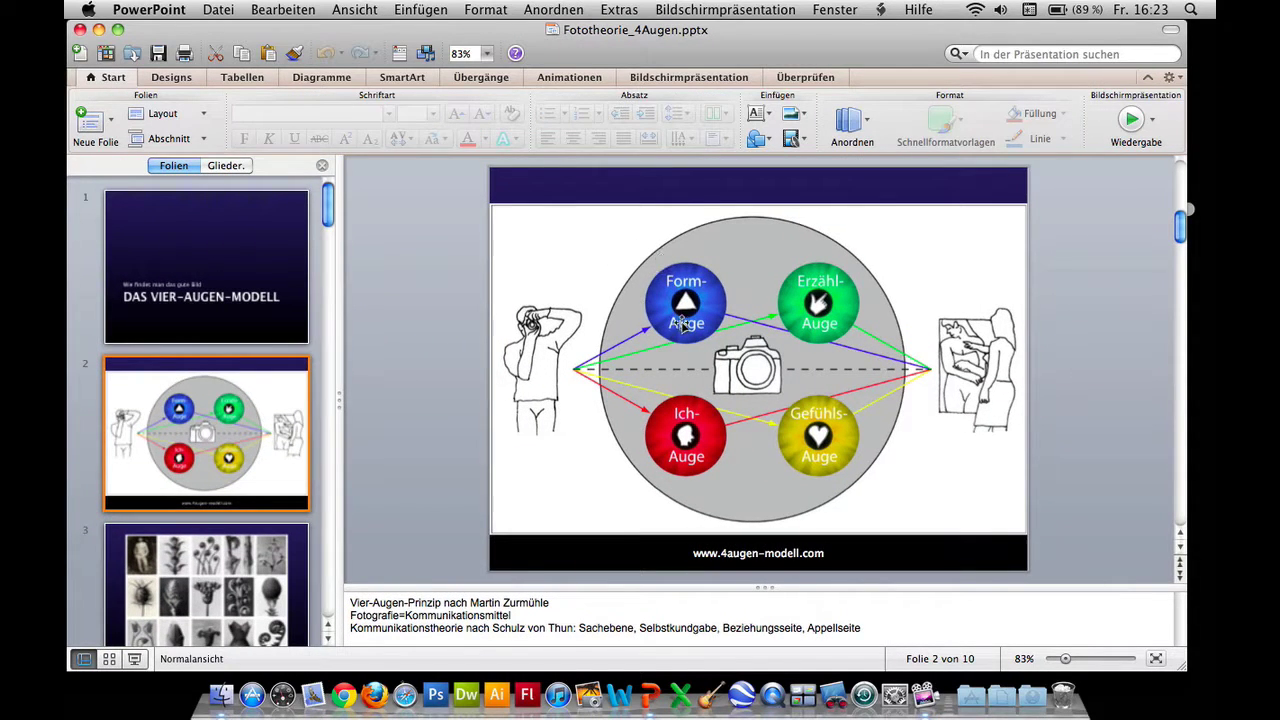
# - Select the blue Form-Auge circle group in the Vier-Augen-Modell diagram on slide 2
pyautogui.click(683, 326)
pyautogui.moveTo(683, 326); pyautogui.dragTo(691, 318)
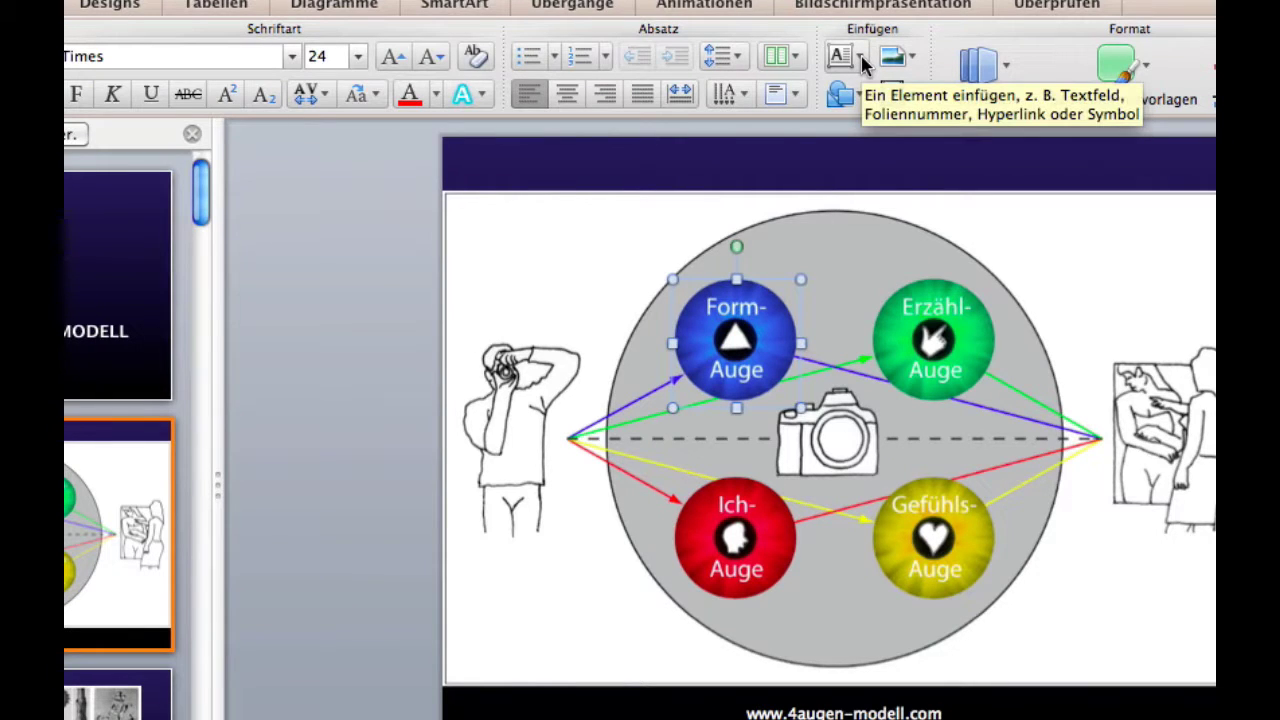
# - Link the Form-Auge button to '3. Folie 3' through Einfügen > Link on the Dokument tab
pyautogui.click(860, 58)
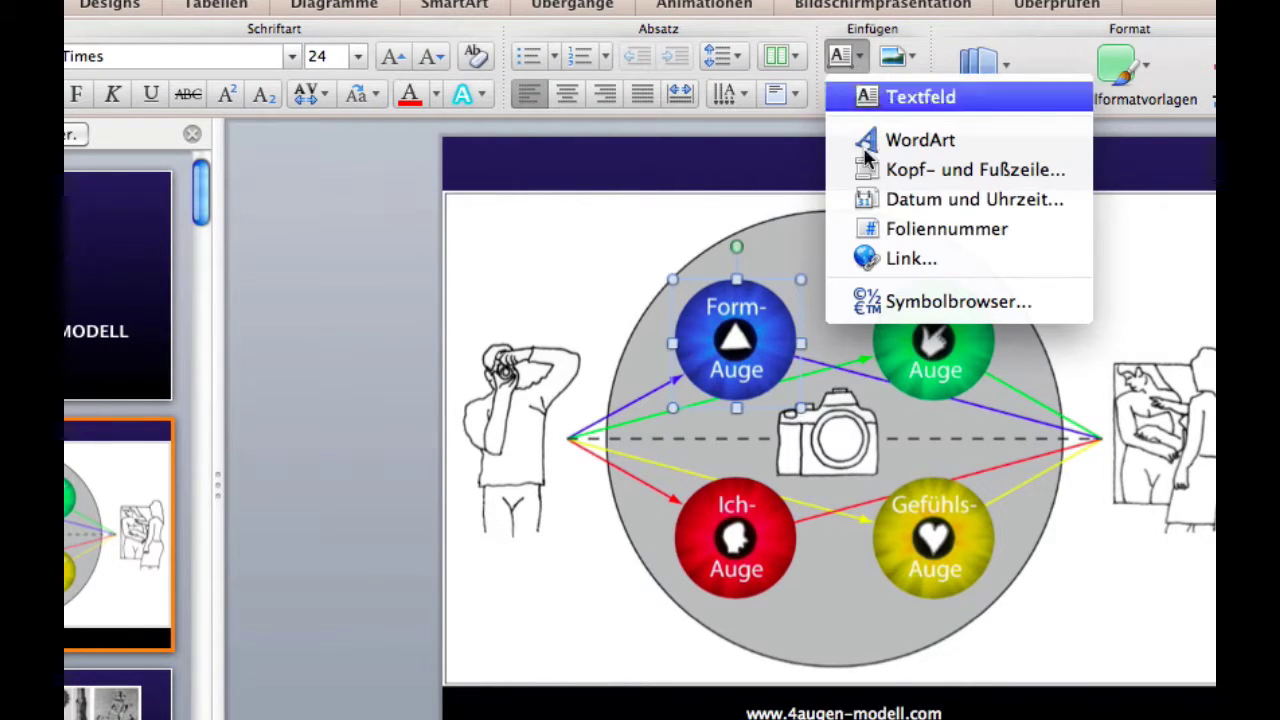
pyautogui.click(872, 262)
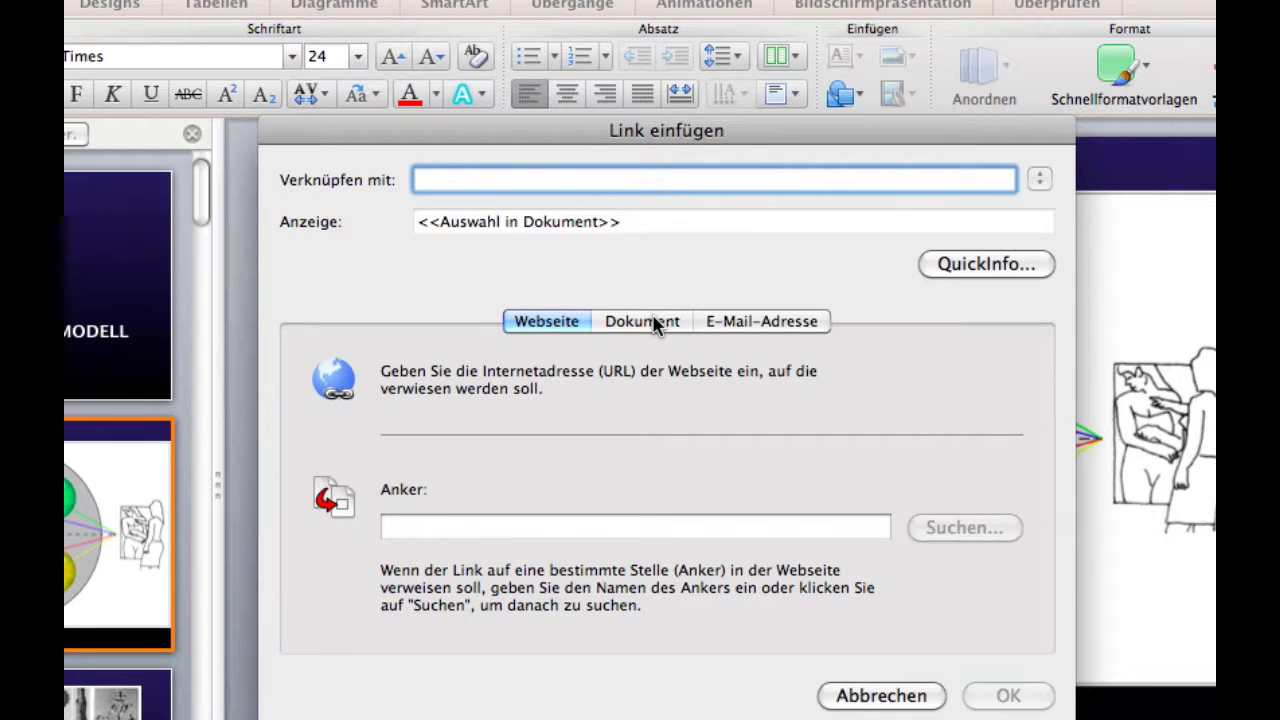
pyautogui.click(652, 322)
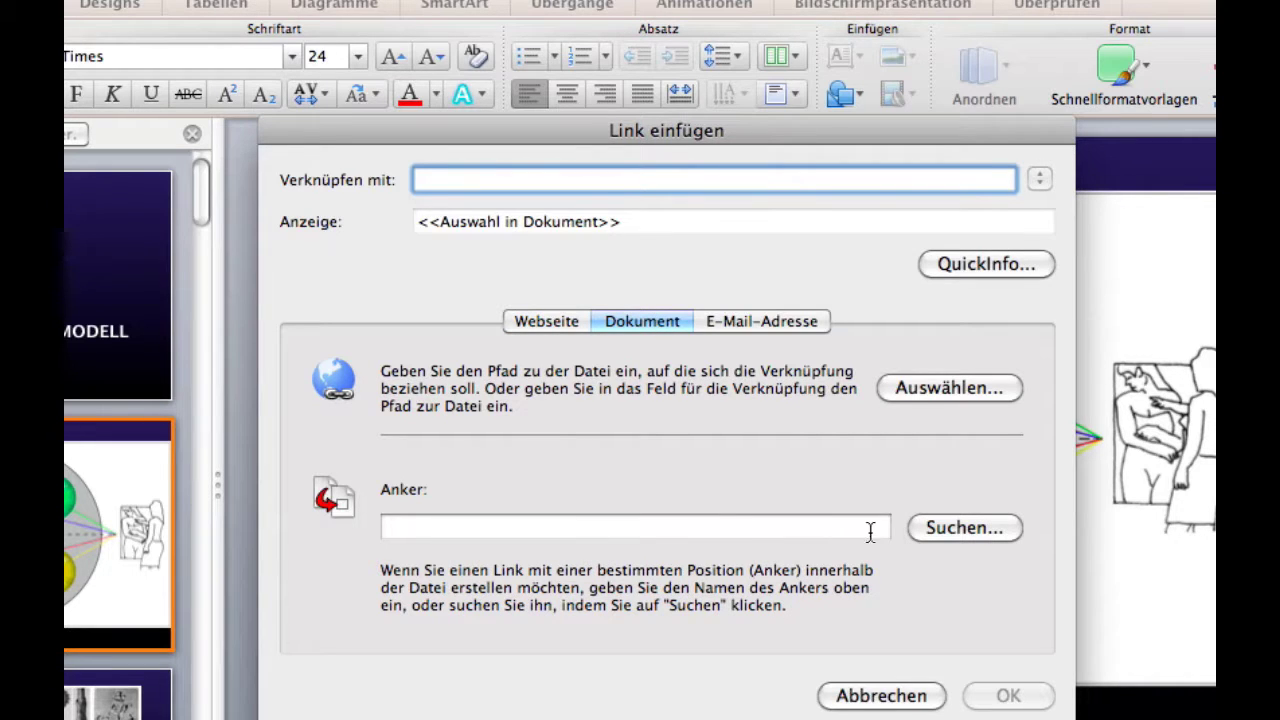
pyautogui.click(932, 522)
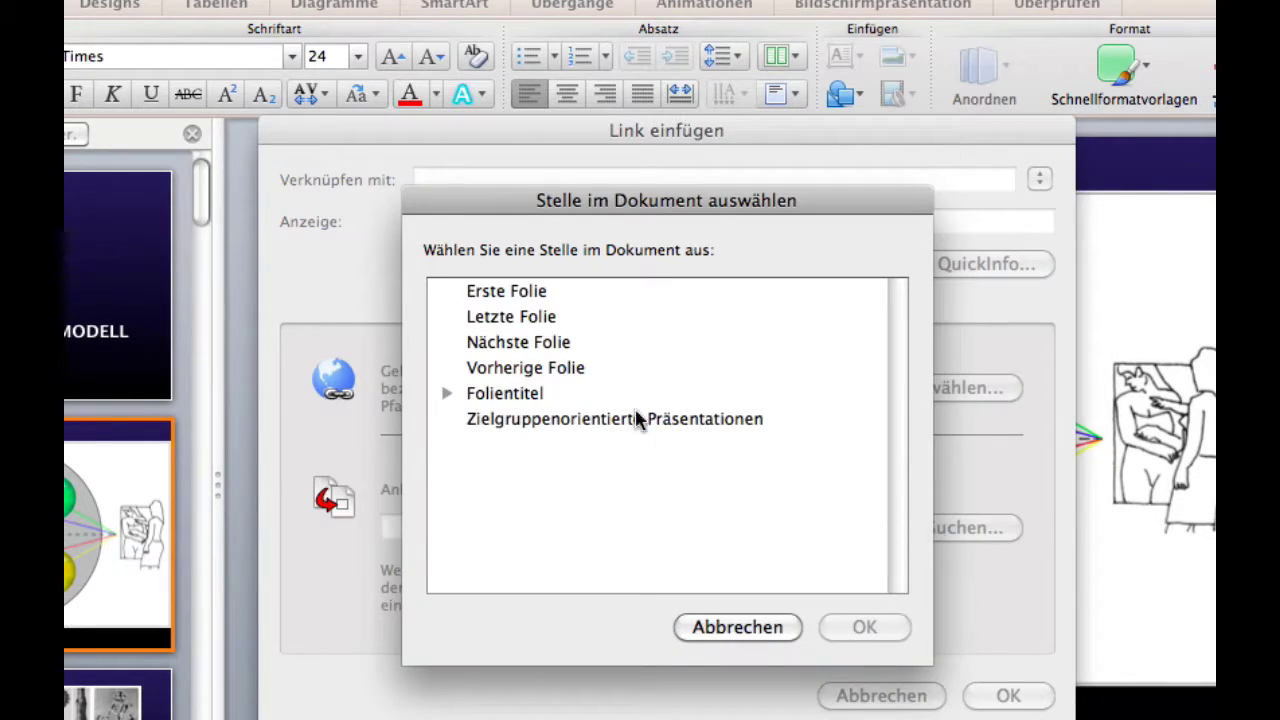
pyautogui.click(447, 393)
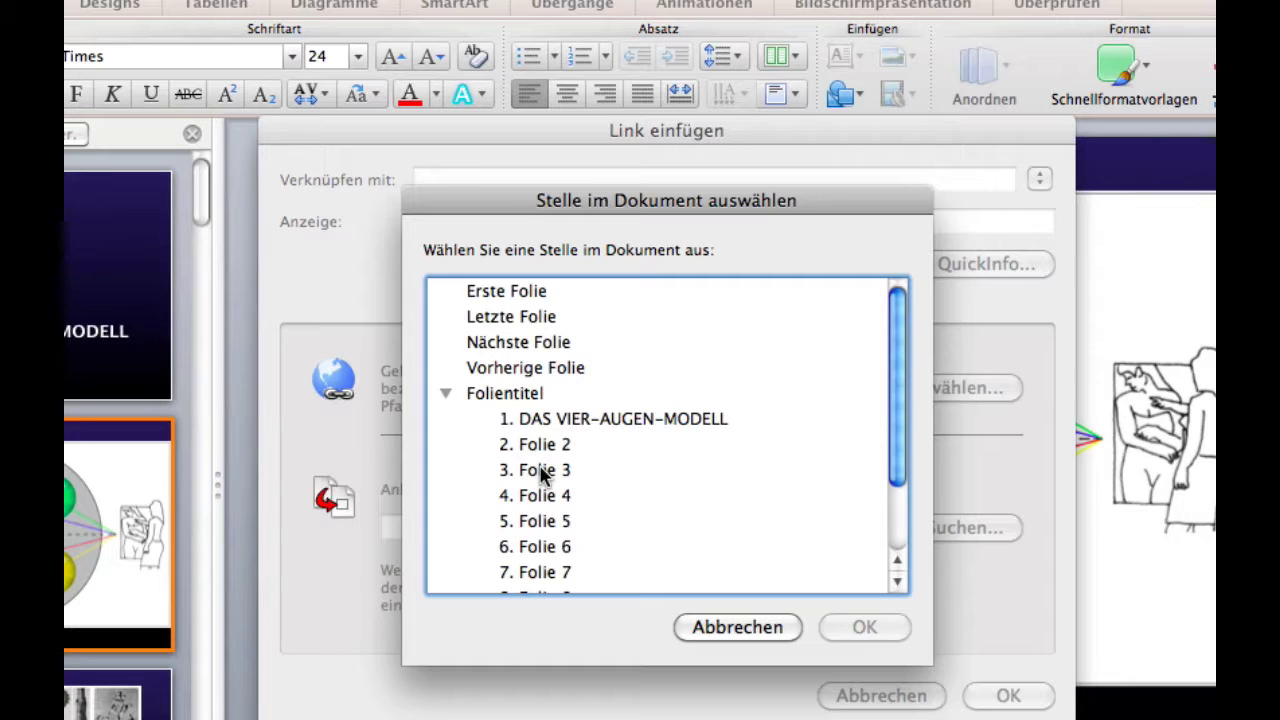
pyautogui.click(543, 474)
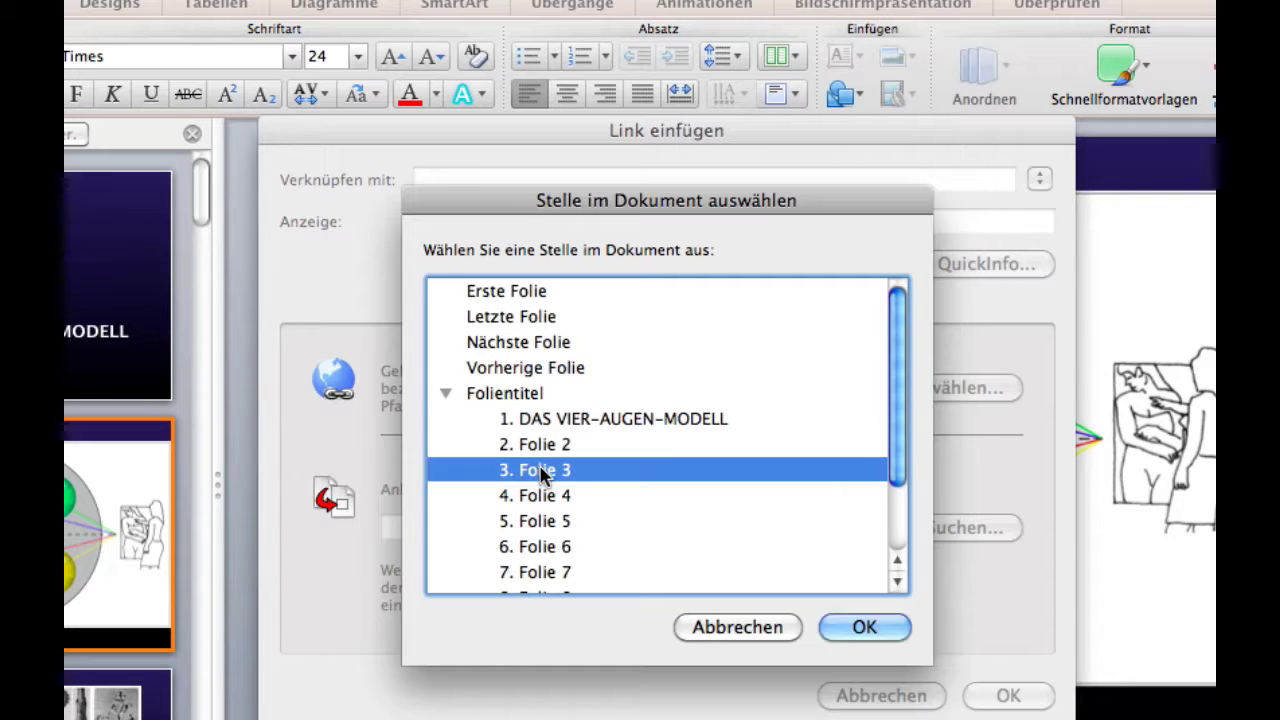
pyautogui.click(836, 626)
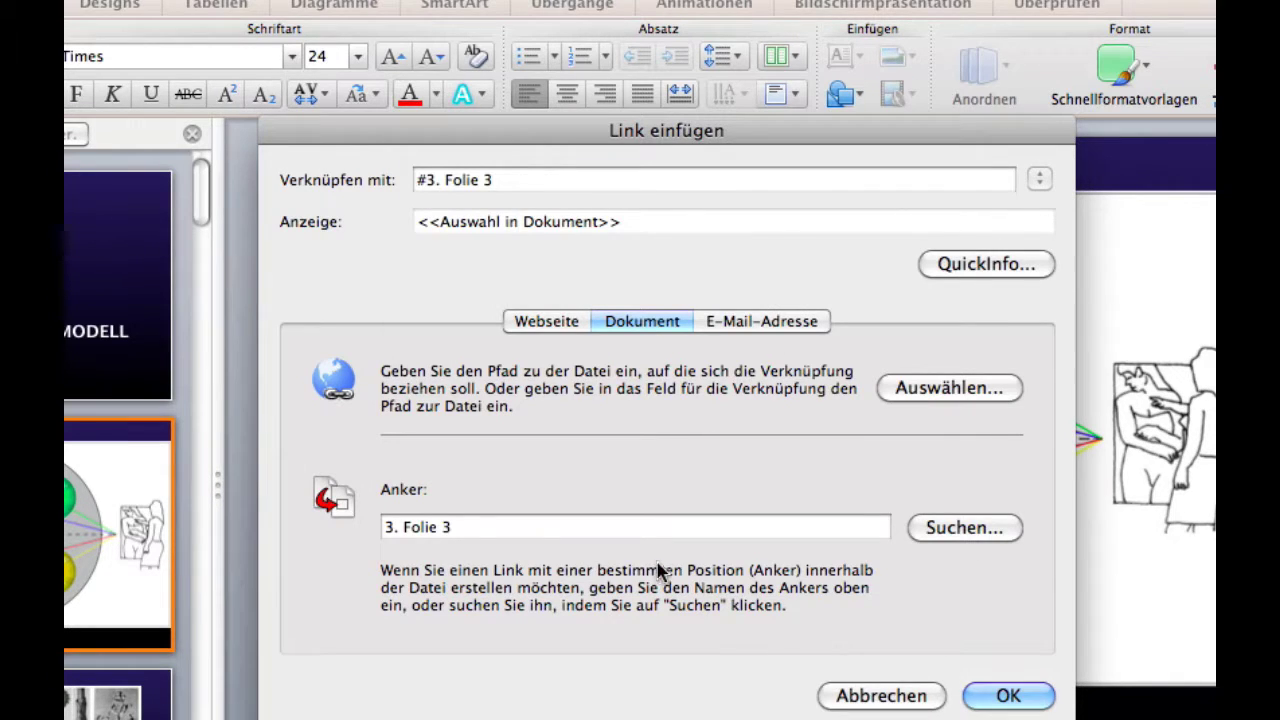
pyautogui.click(1005, 694)
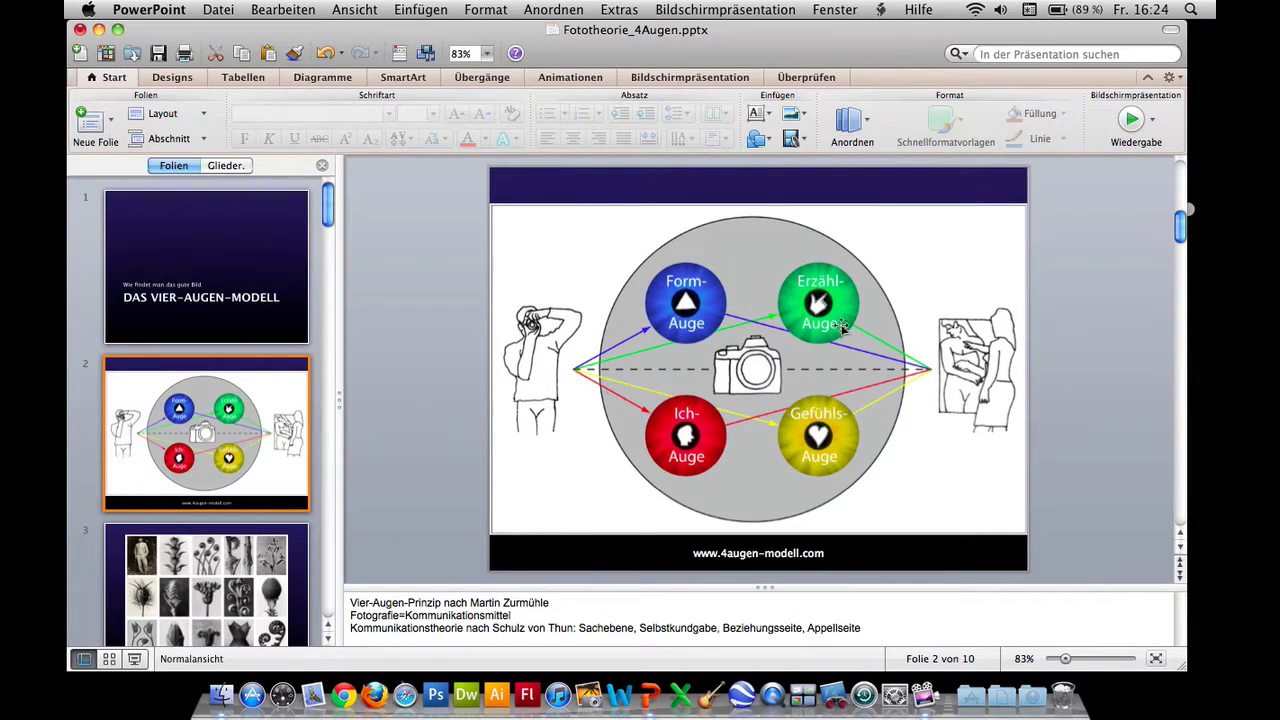
# - Give the green Erzähl-Auge circle a link to '7. Folie 7' using the right-click Link… dialog
pyautogui.click(835, 315)
pyautogui.scroll(-5, 300, 440)
pyautogui.scroll(-2, 278, 470)
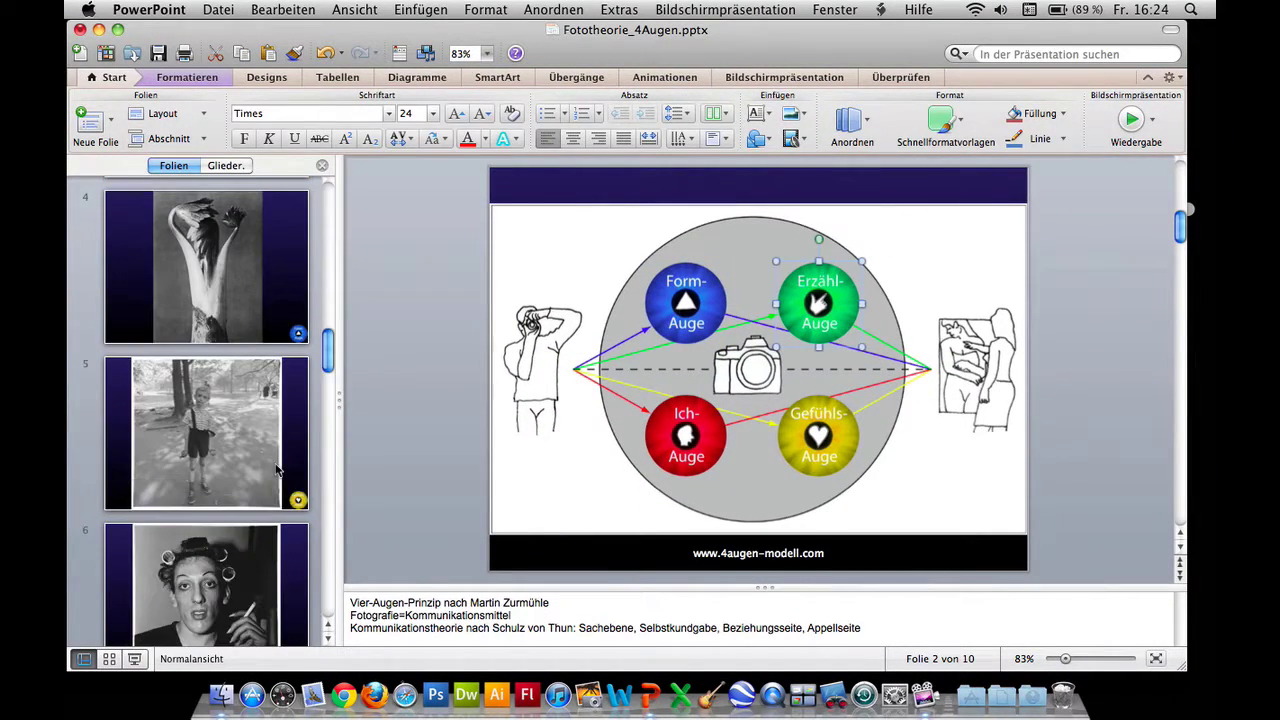
pyautogui.scroll(-3, 278, 470)
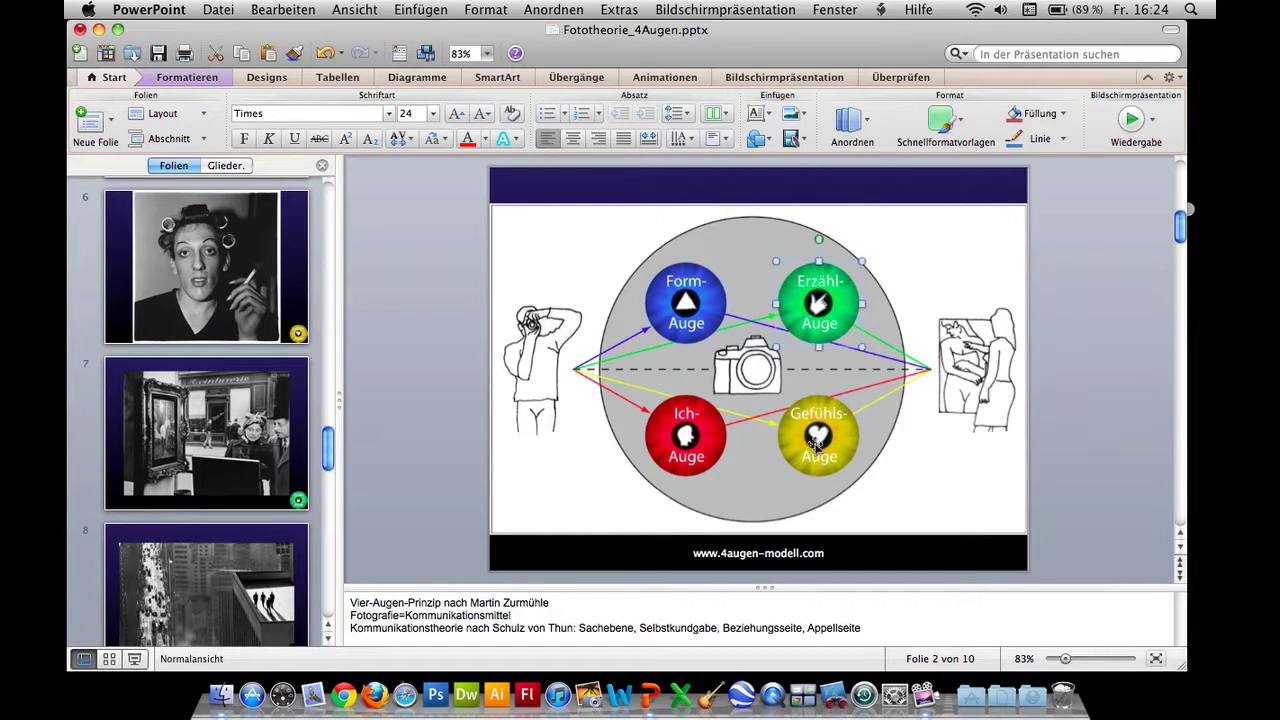
pyautogui.rightClick(830, 324)
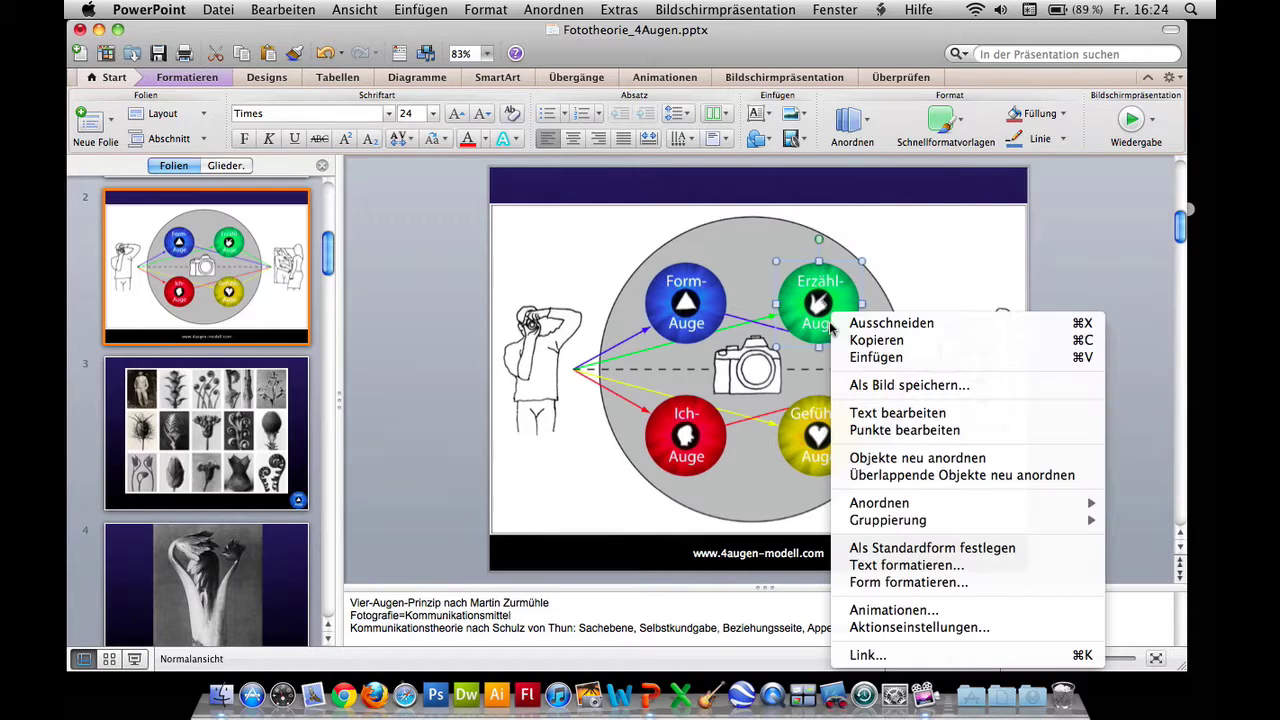
pyautogui.click(855, 655)
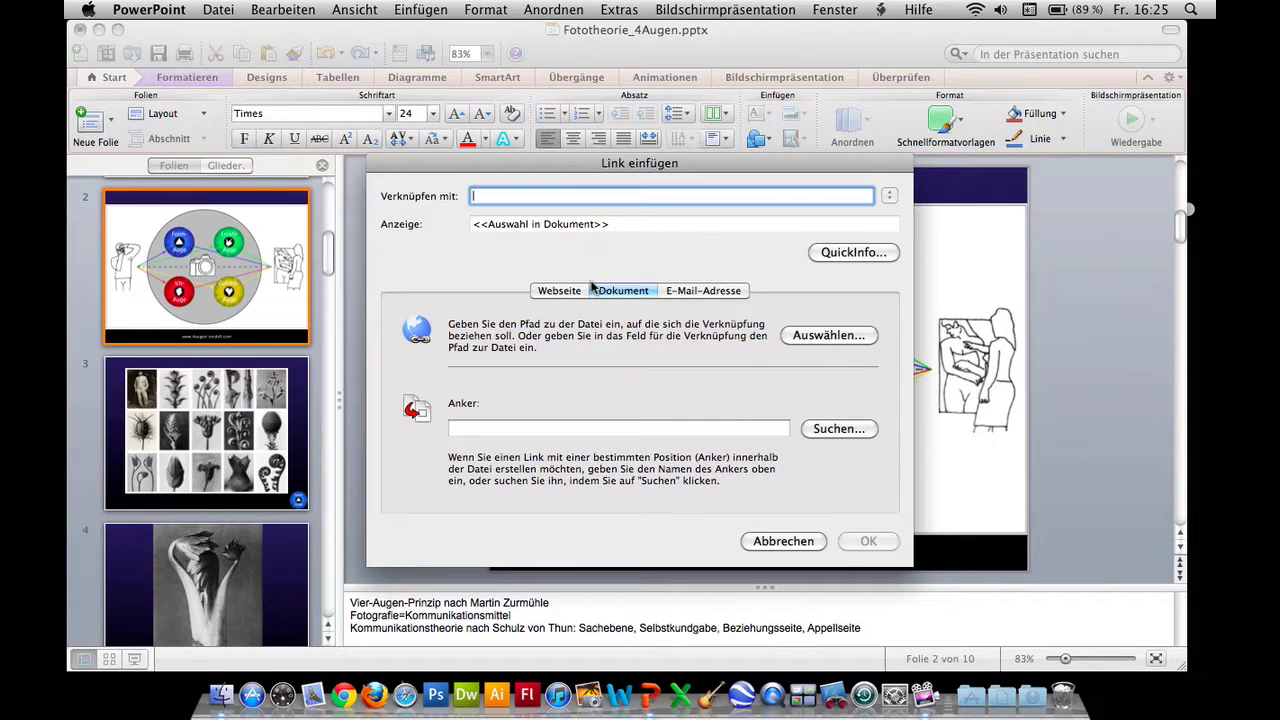
pyautogui.click(832, 430)
pyautogui.click(492, 340)
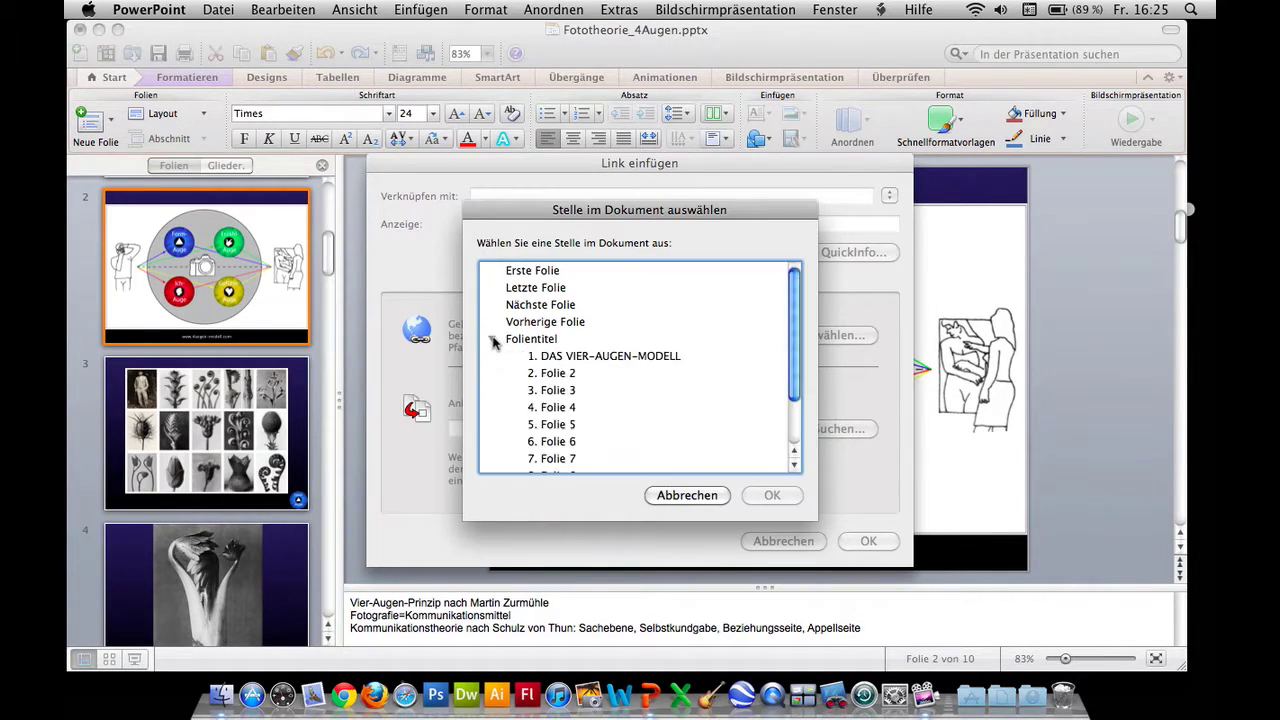
pyautogui.click(576, 457)
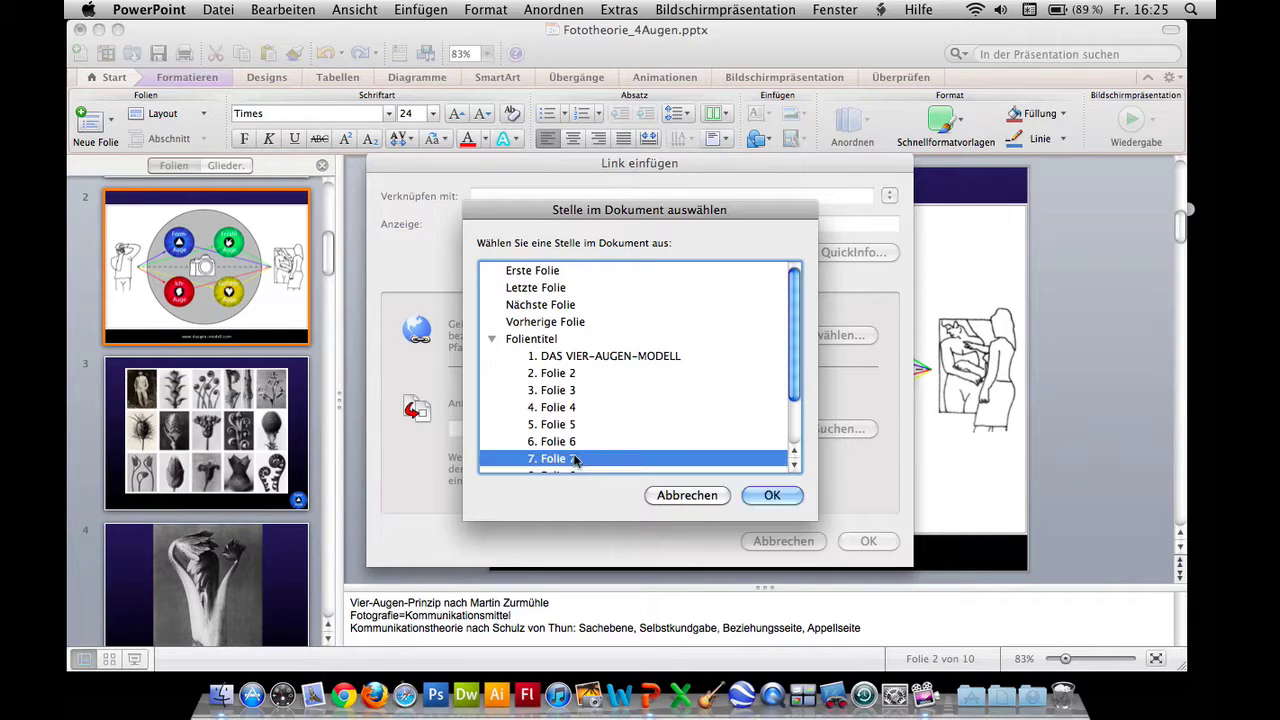
pyautogui.click(765, 498)
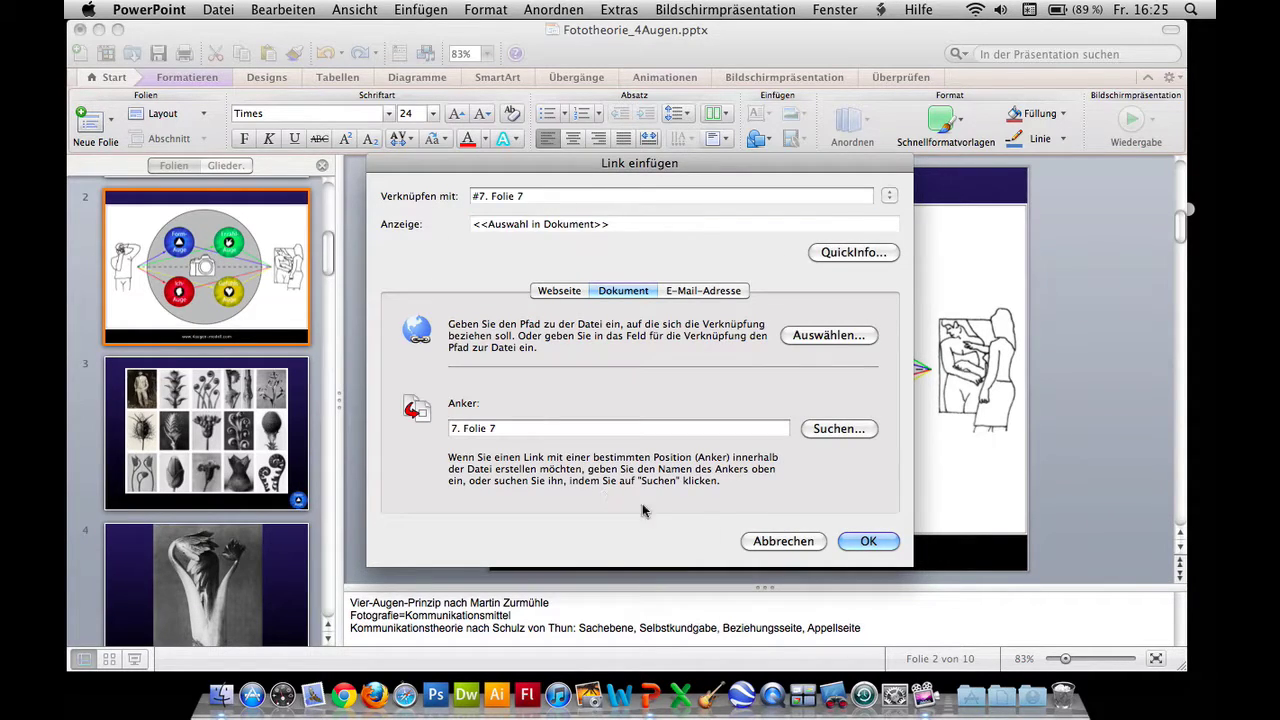
pyautogui.click(862, 541)
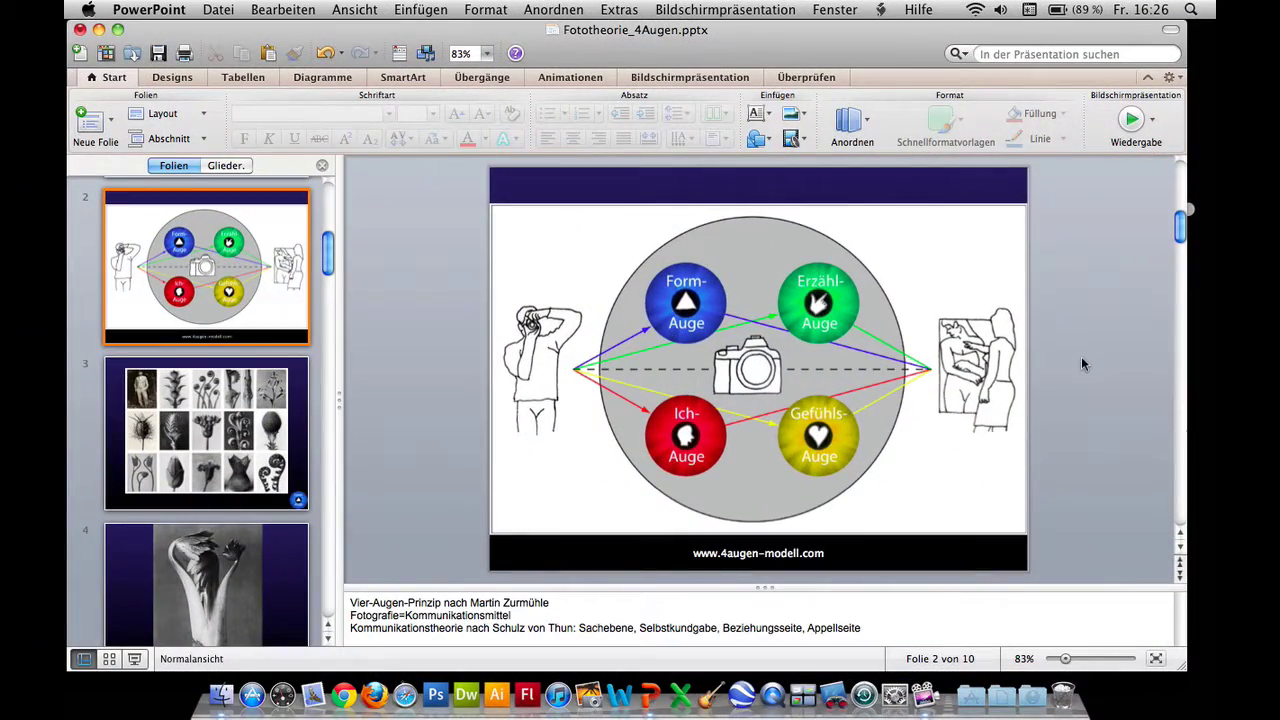
# - Run the slideshow, follow Form-Auge to slide 3, step forward and back, then exit
pyautogui.press('super+shift+Return')
pyautogui.click(487, 243)
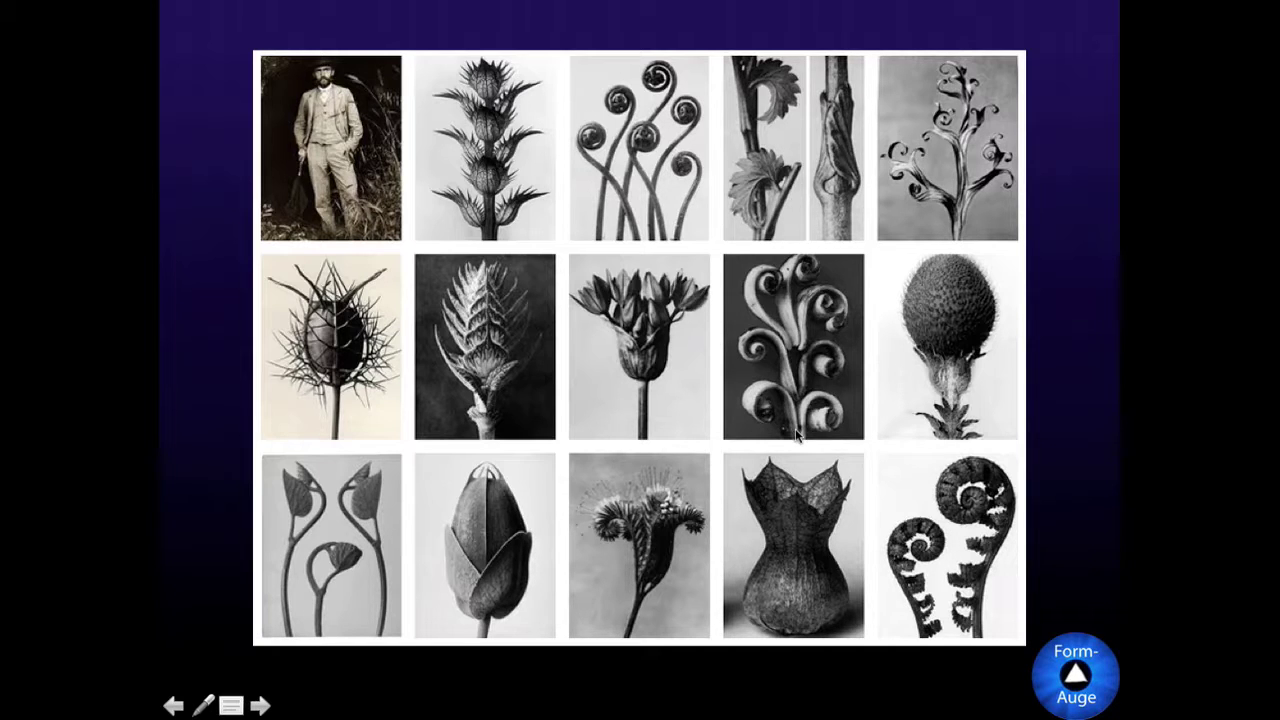
pyautogui.click(920, 537)
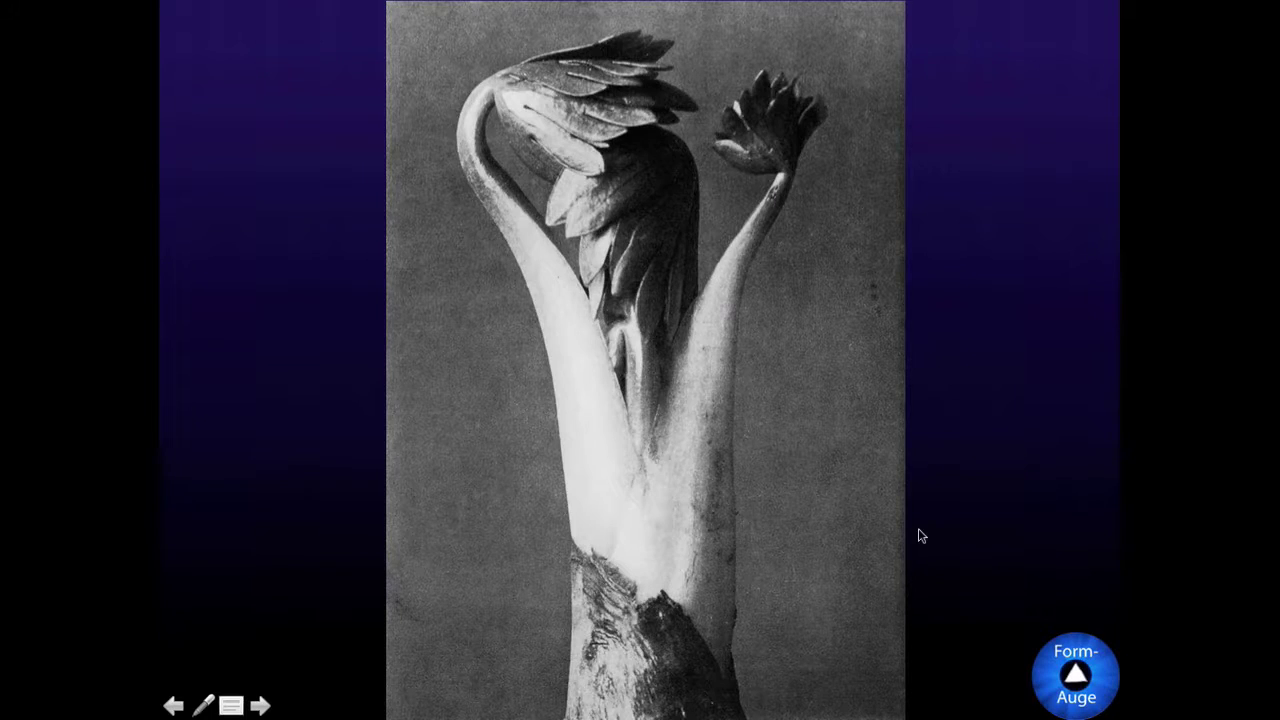
pyautogui.click(920, 537)
pyautogui.click(169, 709)
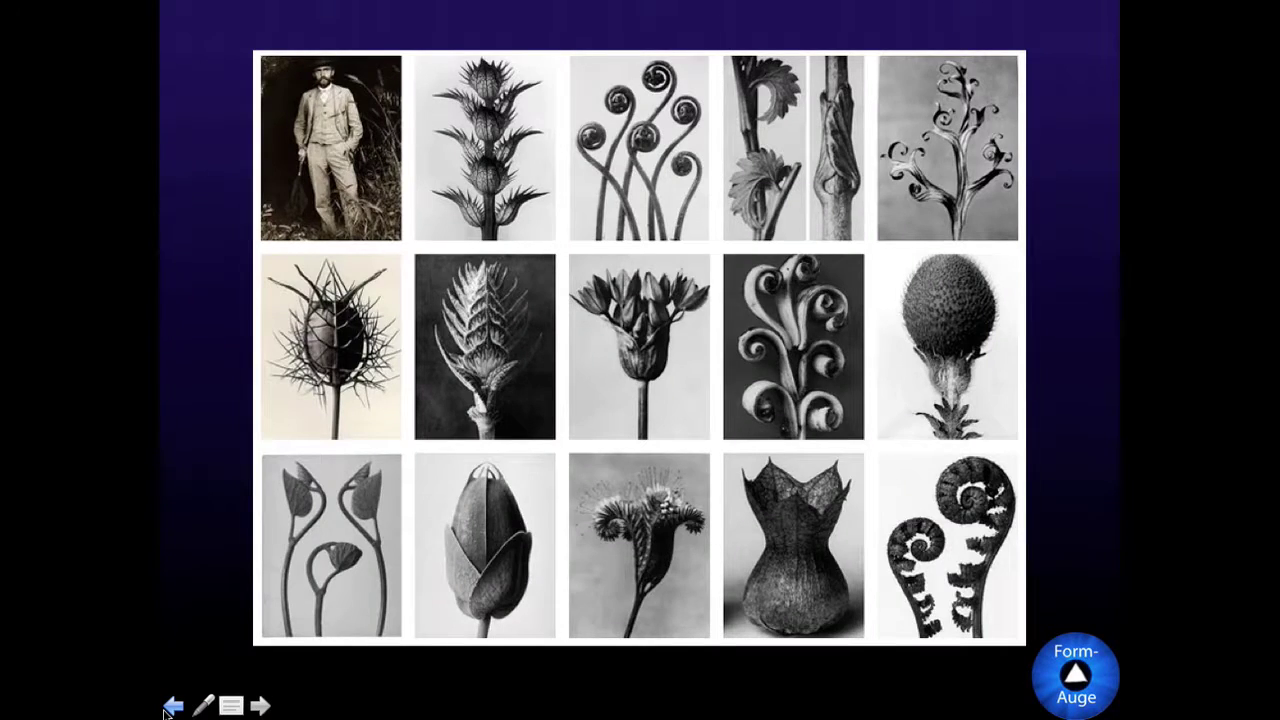
pyautogui.press('Escape')
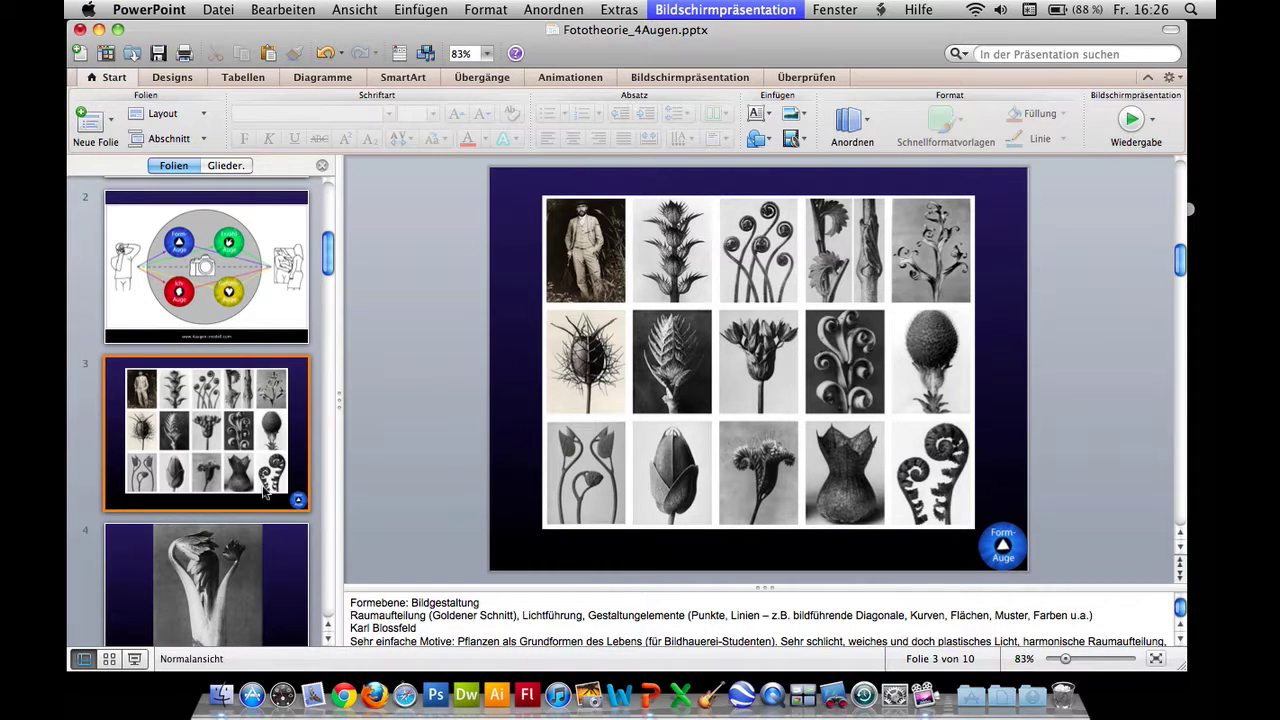
# - Link slide 3's Form-Auge badge back to '2. Folie 2' via the right-click Link… dialog
pyautogui.click(1015, 544)
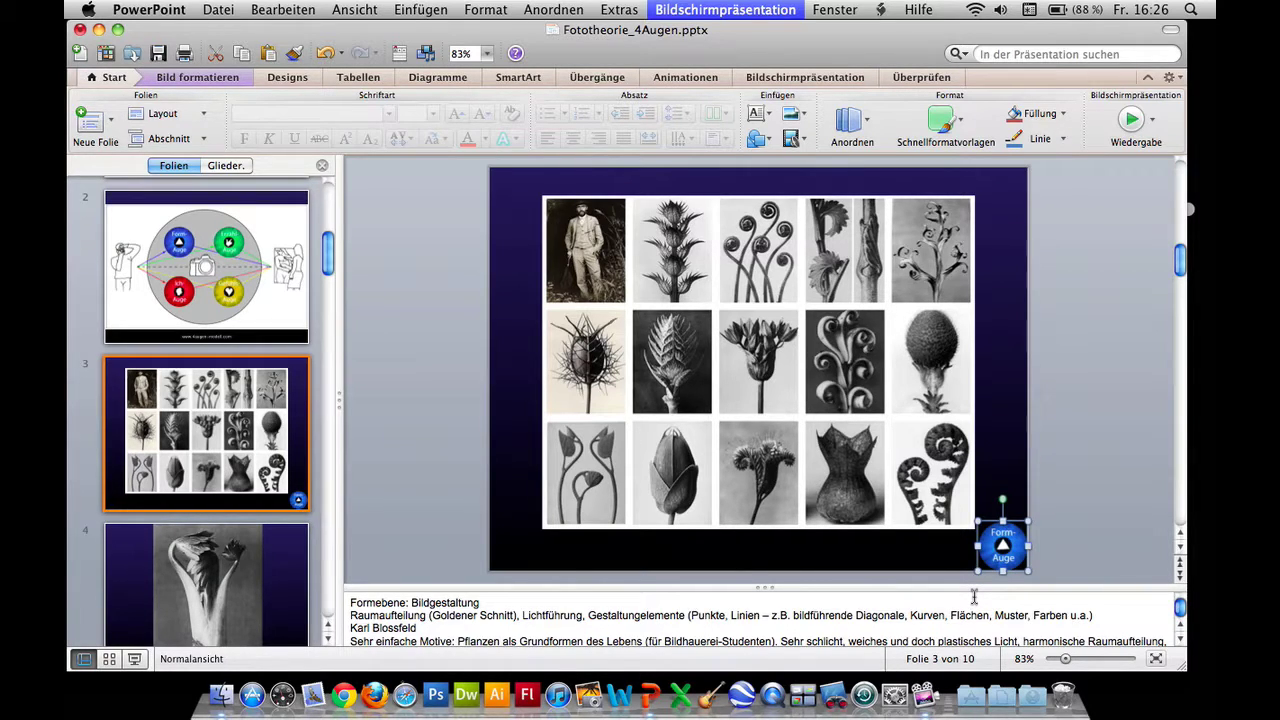
pyautogui.rightClick(1003, 563)
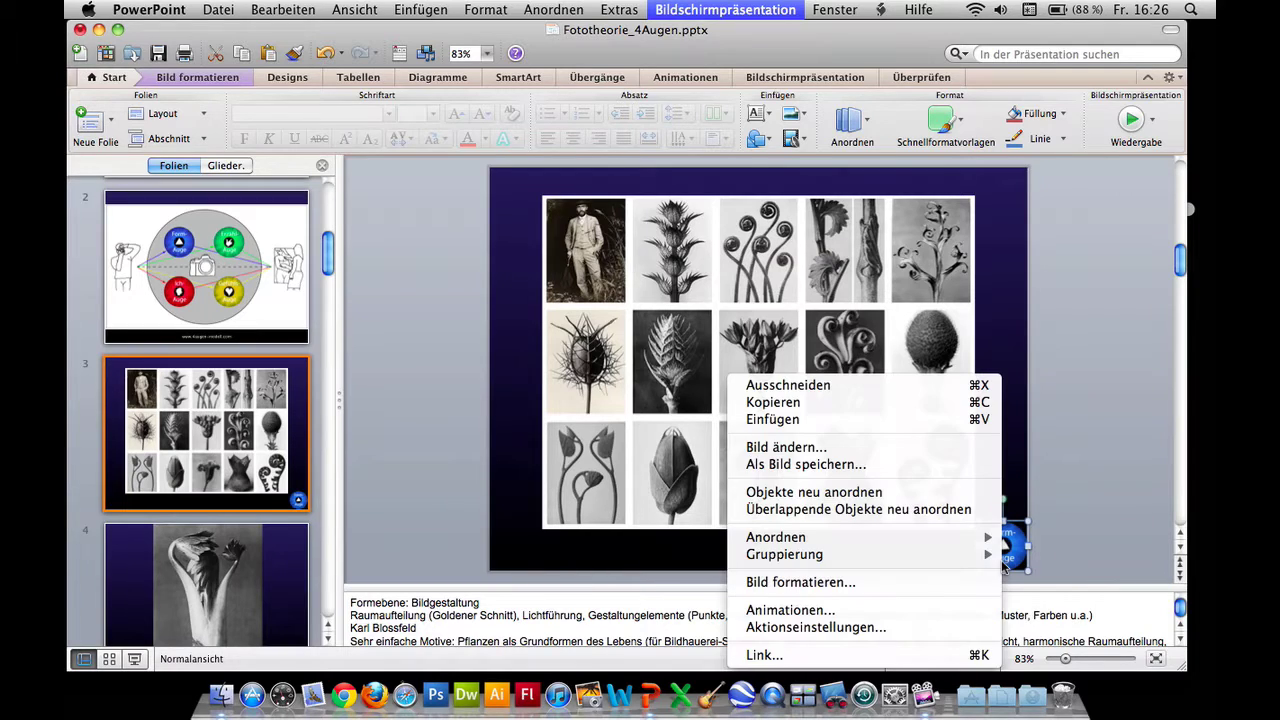
pyautogui.click(838, 655)
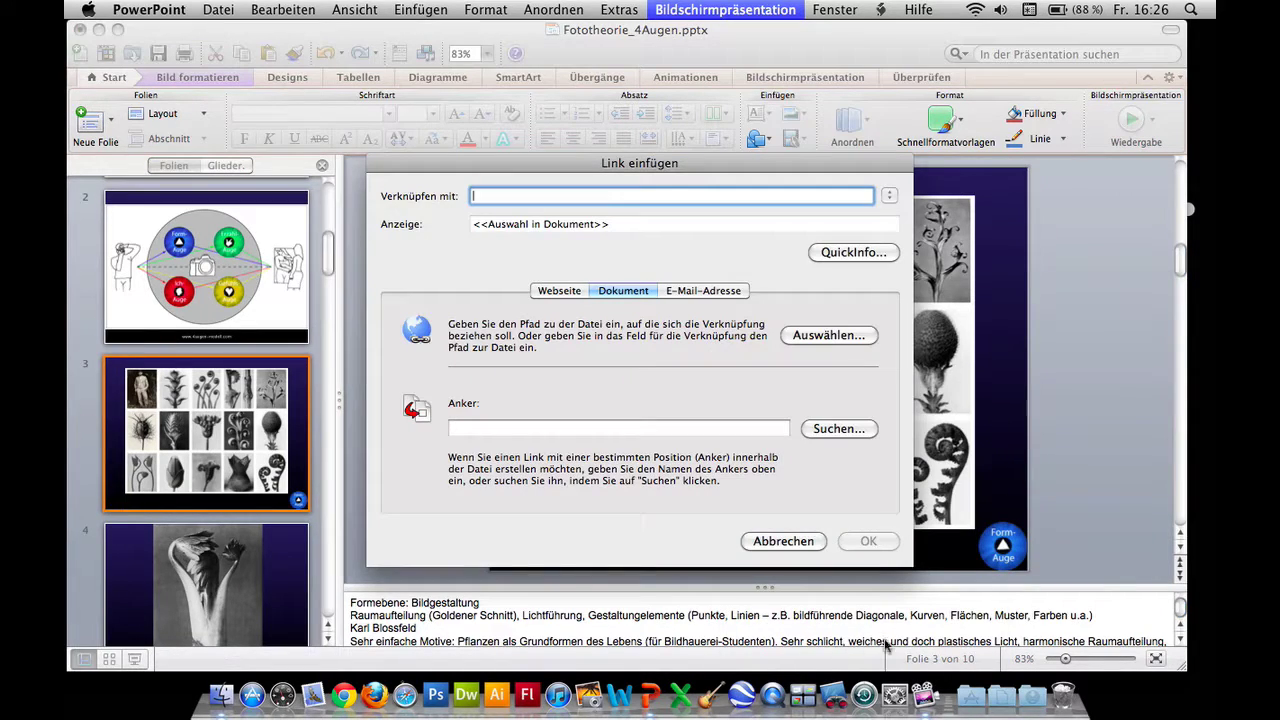
pyautogui.click(851, 431)
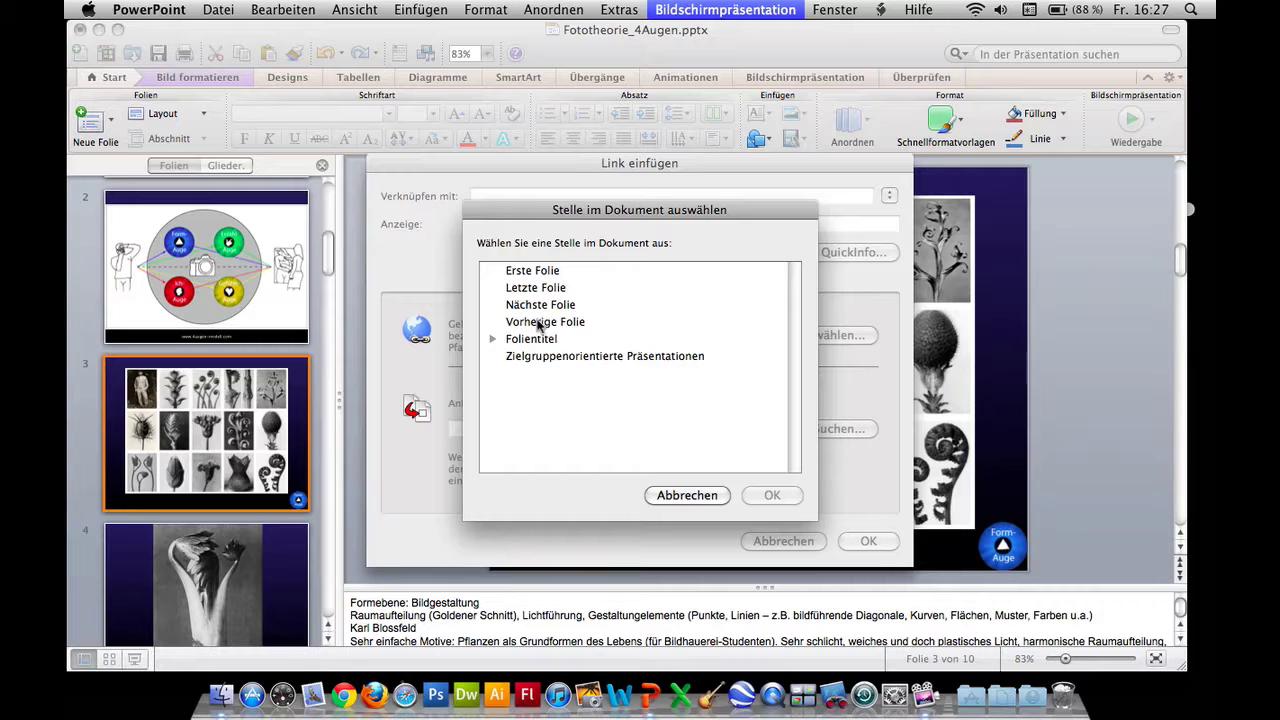
pyautogui.click(495, 340)
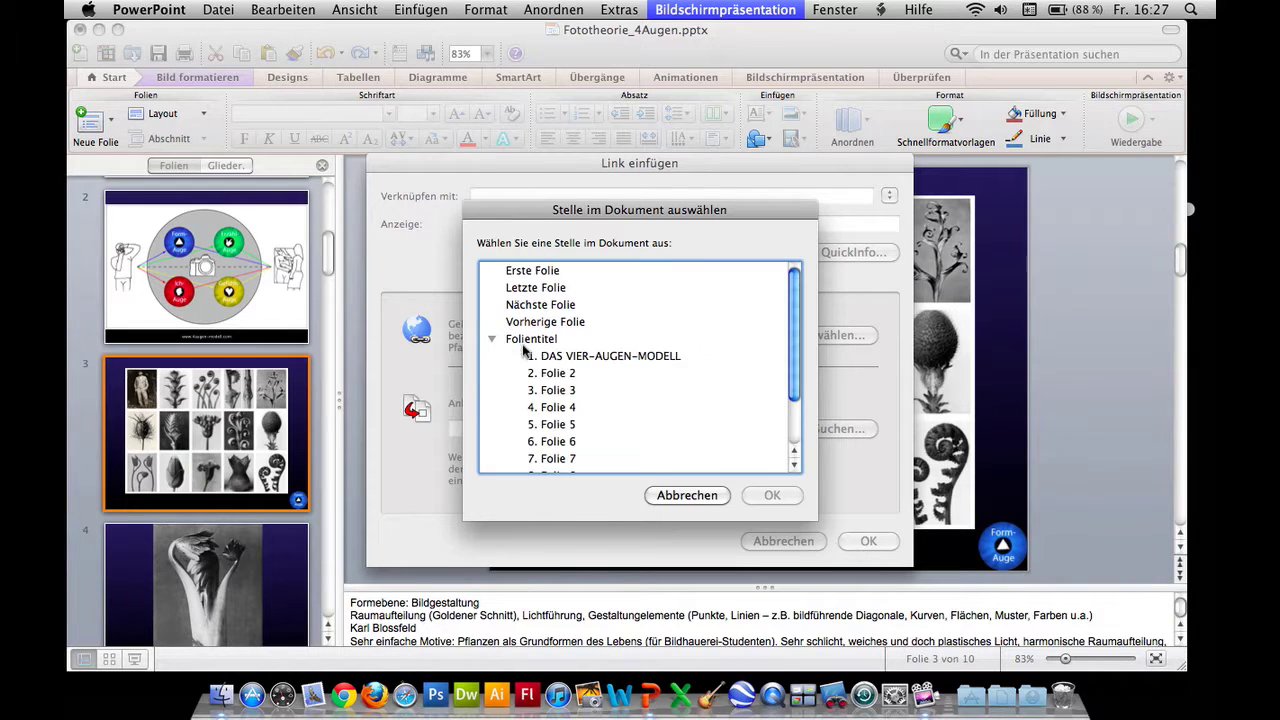
pyautogui.click(578, 375)
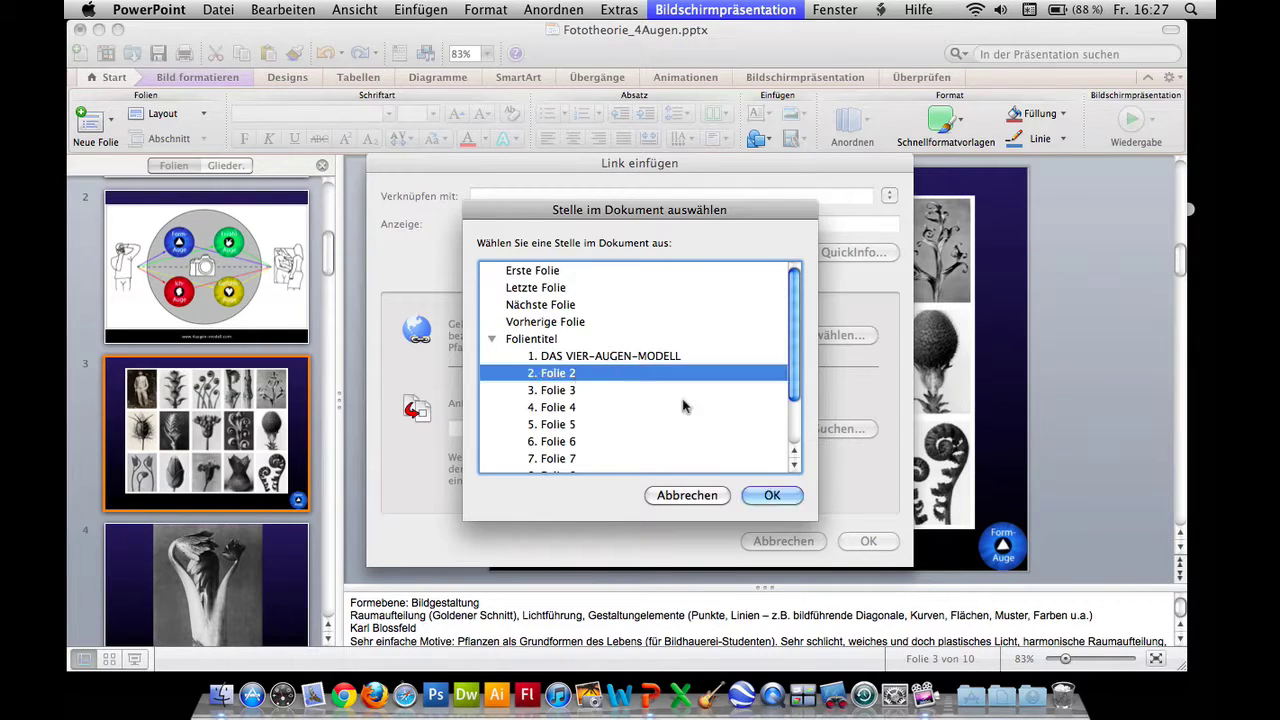
pyautogui.click(789, 498)
pyautogui.click(866, 541)
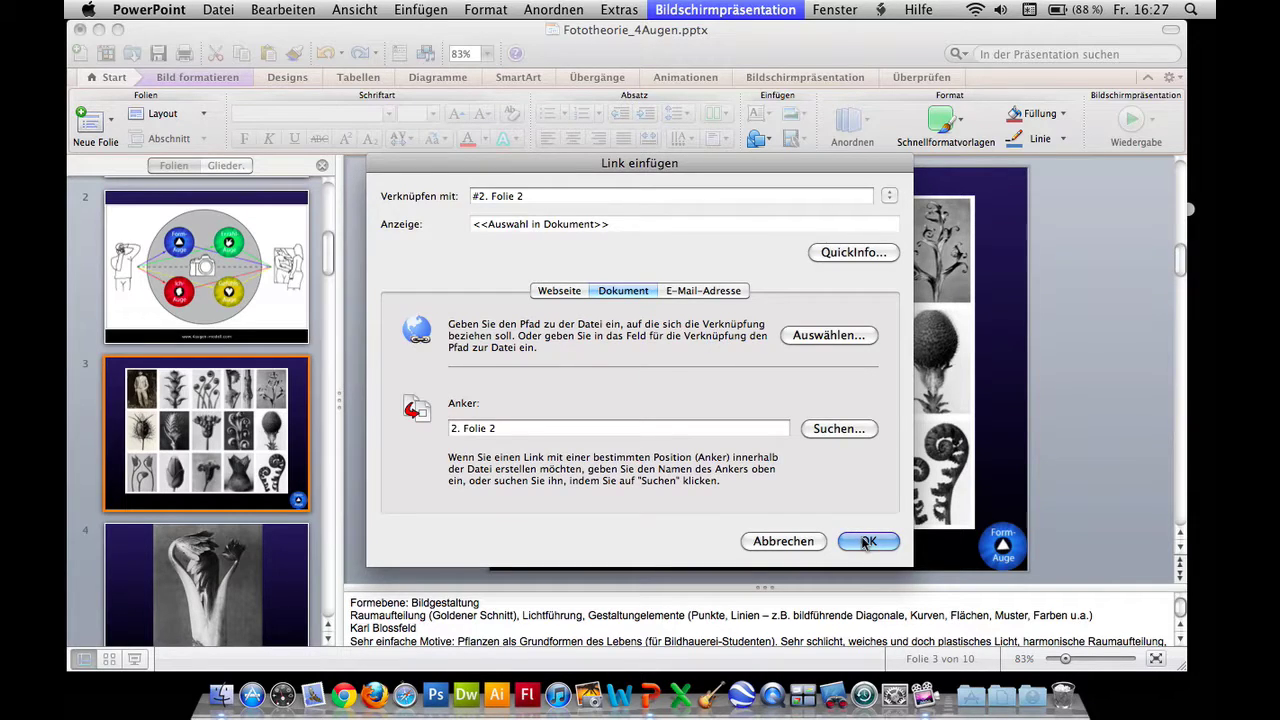
pyautogui.scroll(-2, 250, 495)
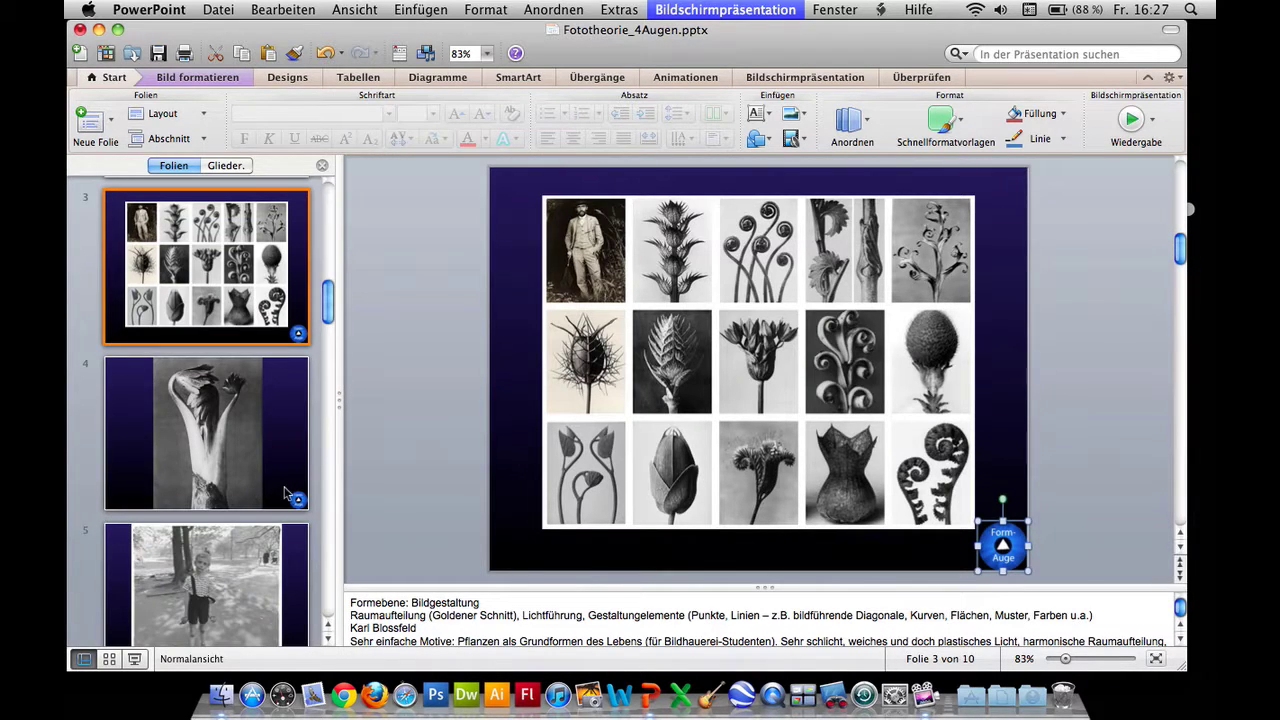
# - Link the Form-Auge badge on slide 4 to '2. Folie 2' through Einfügen > Link
pyautogui.click(282, 426)
pyautogui.click(1000, 540)
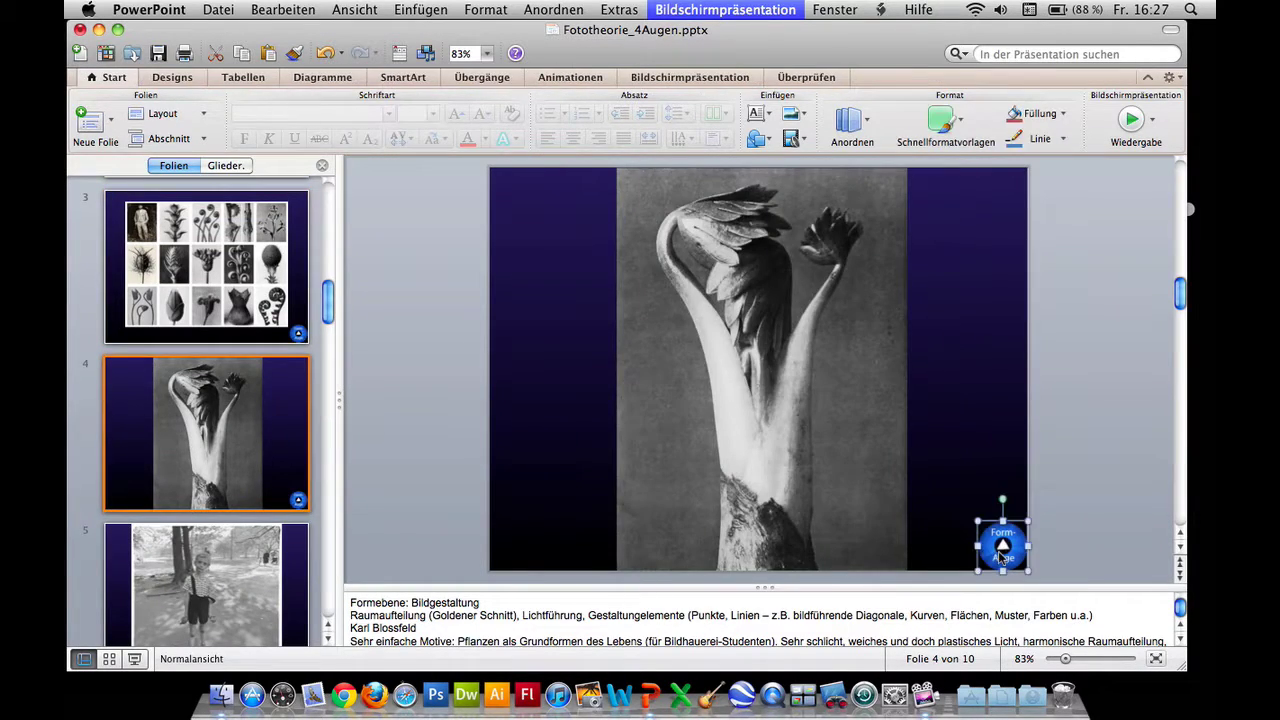
pyautogui.click(766, 113)
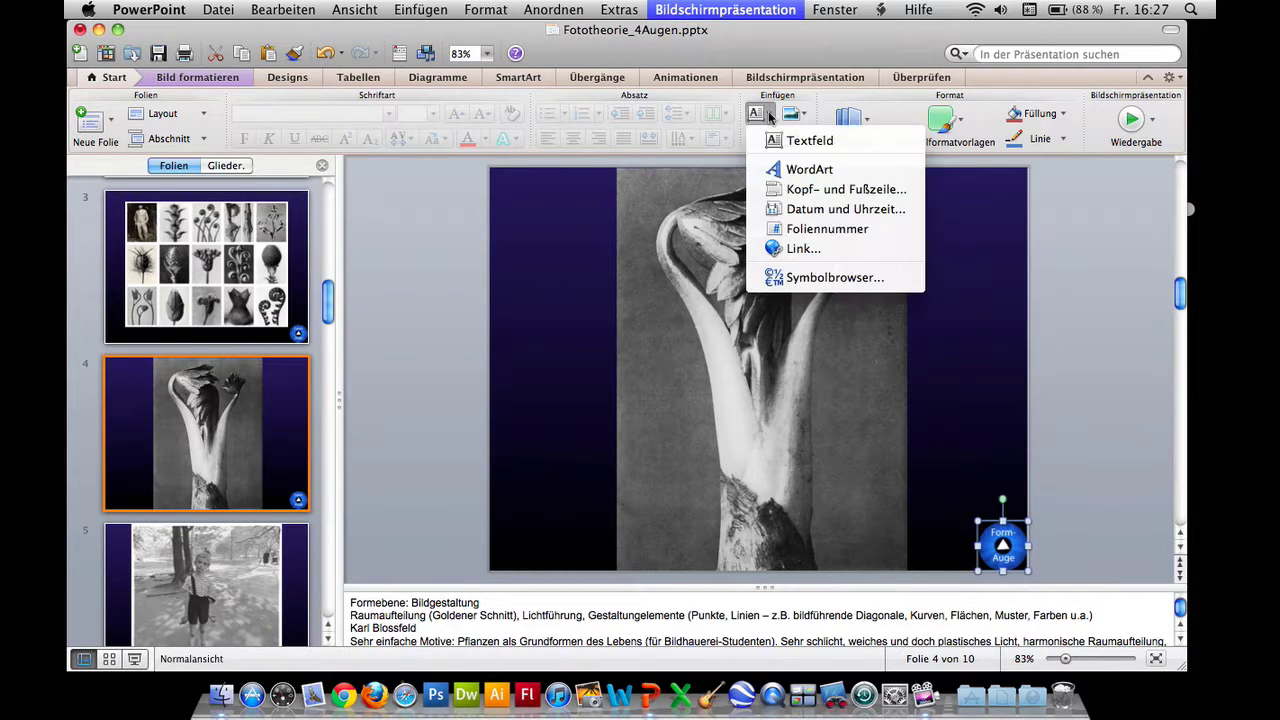
pyautogui.click(800, 250)
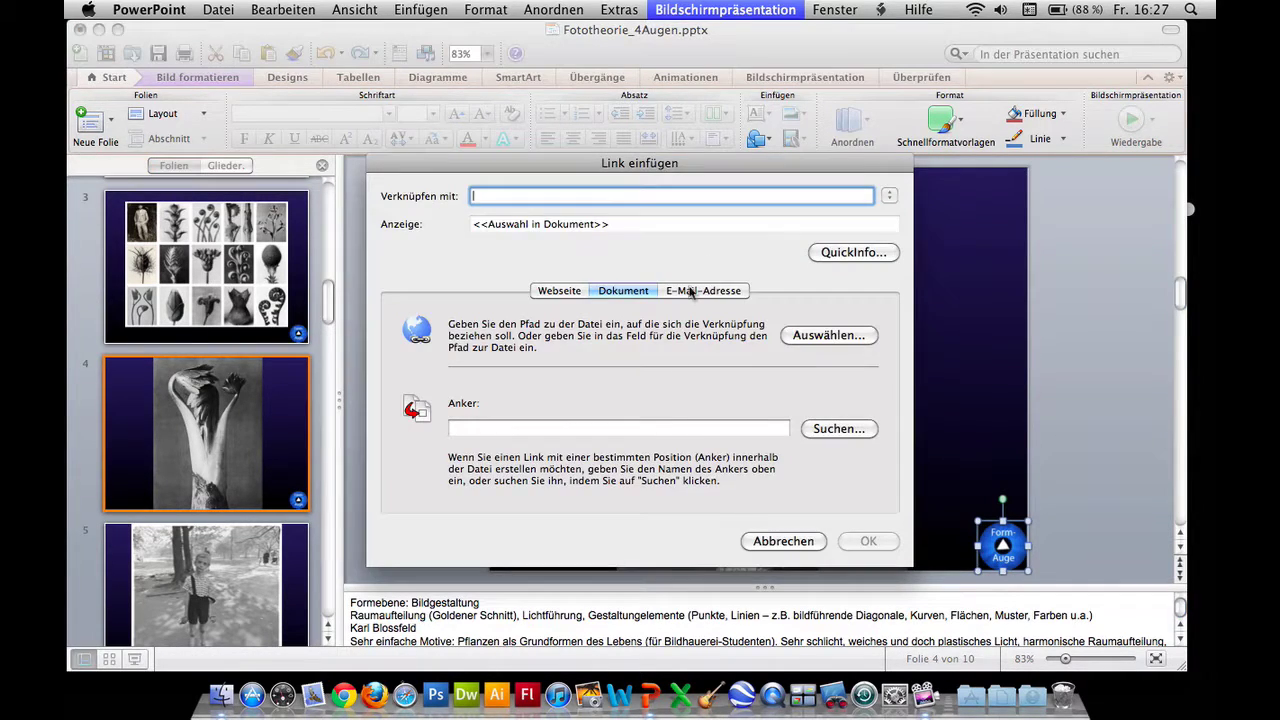
pyautogui.click(840, 429)
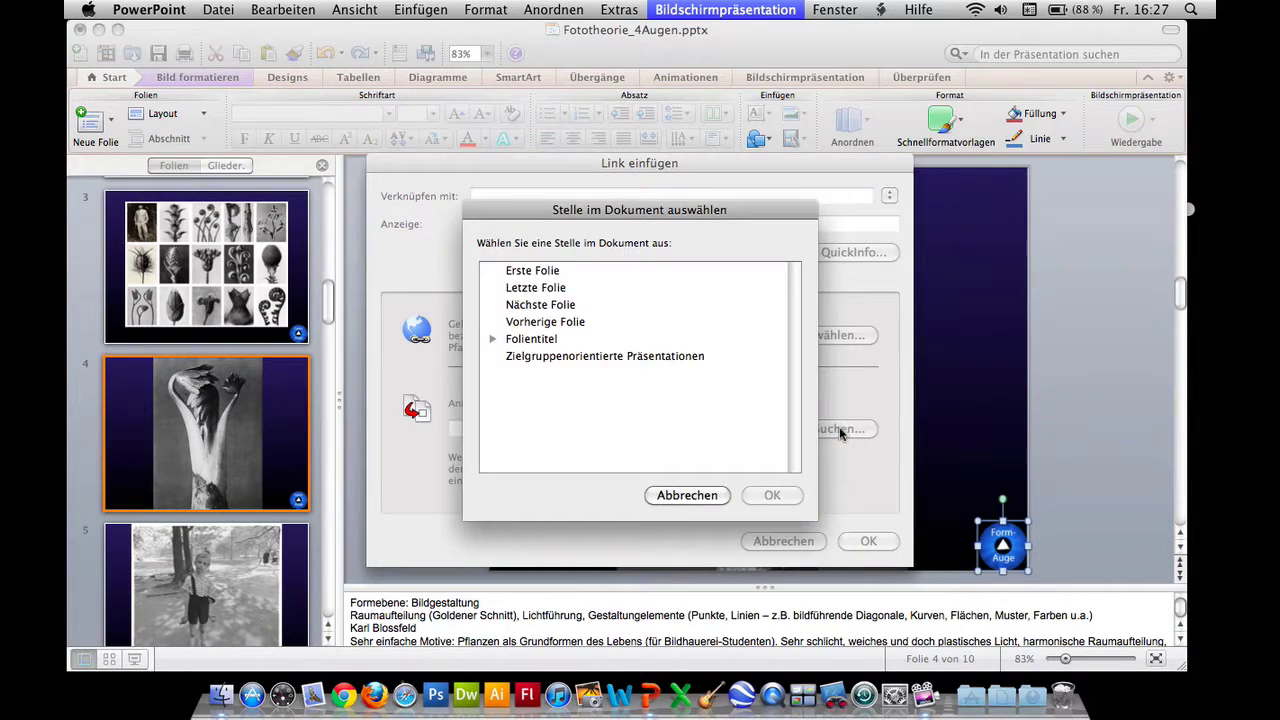
pyautogui.click(492, 339)
pyautogui.click(558, 373)
pyautogui.click(768, 496)
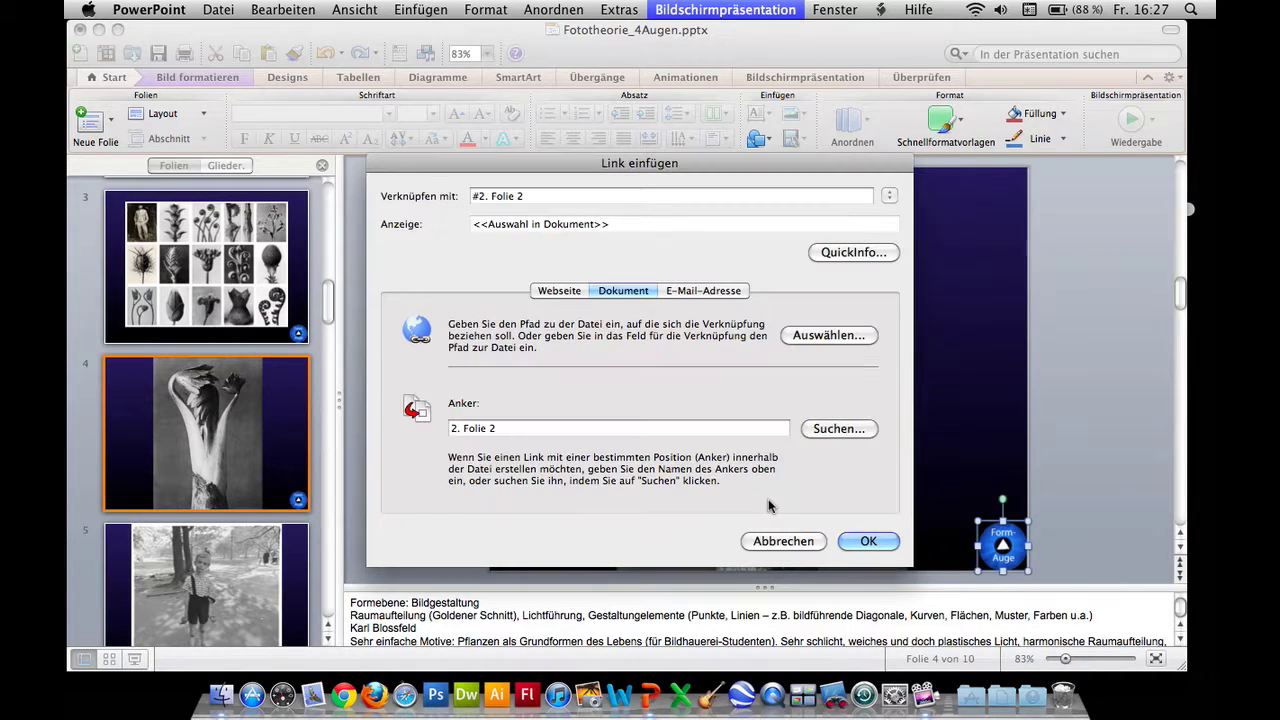
pyautogui.click(862, 541)
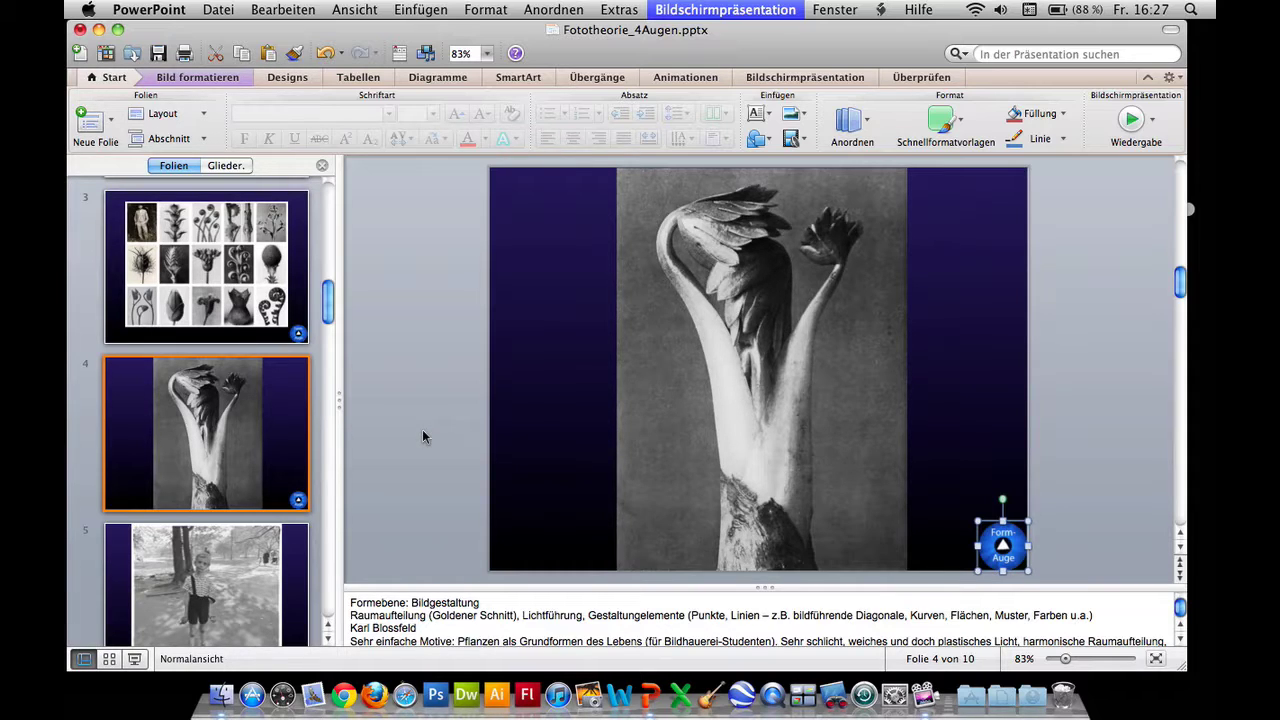
pyautogui.scroll(-5, 286, 471)
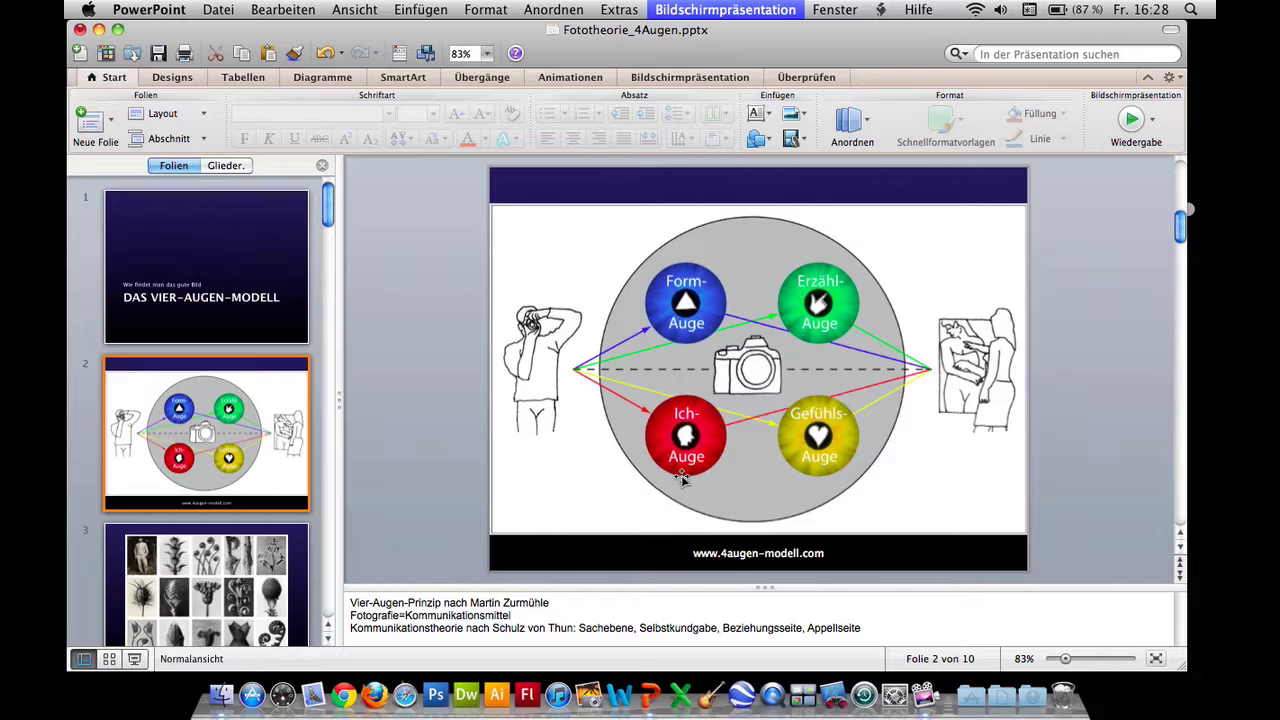
# - Test the Gefühls-Auge and Ich-Auge links and their return badges in a slideshow from slide 2
pyautogui.press('super+shift+Return')
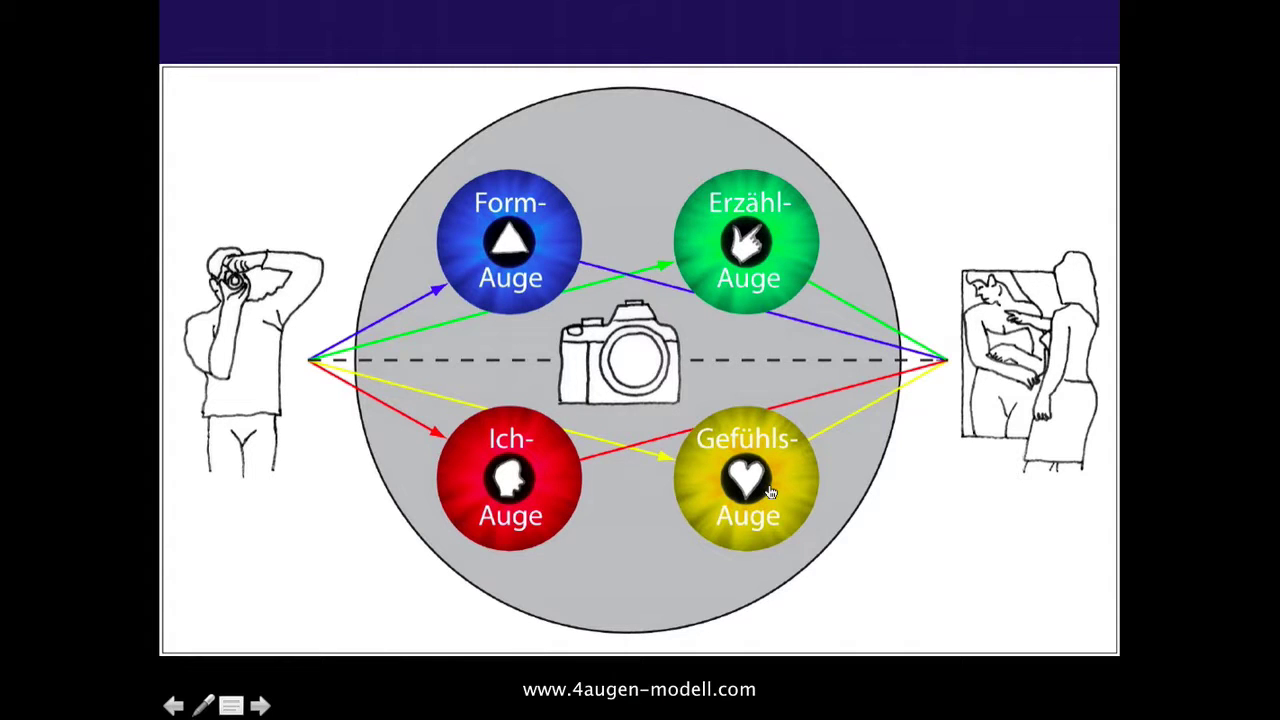
pyautogui.click(765, 490)
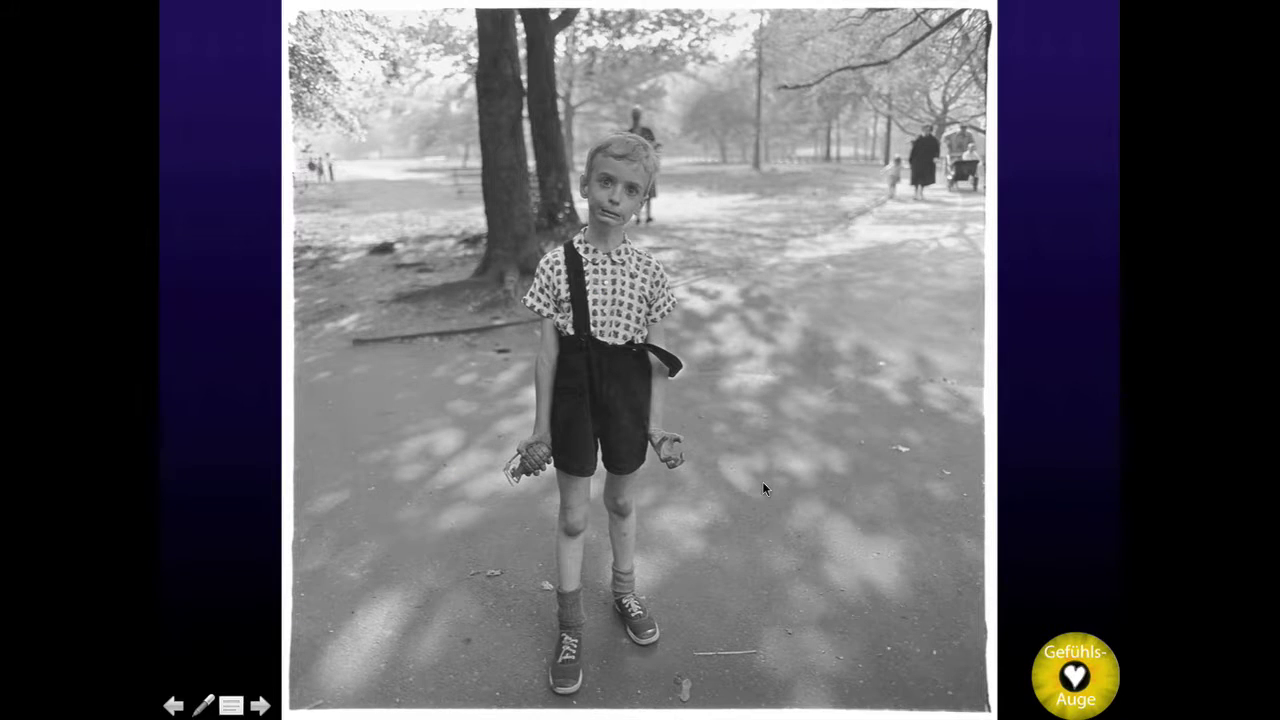
pyautogui.click(1090, 670)
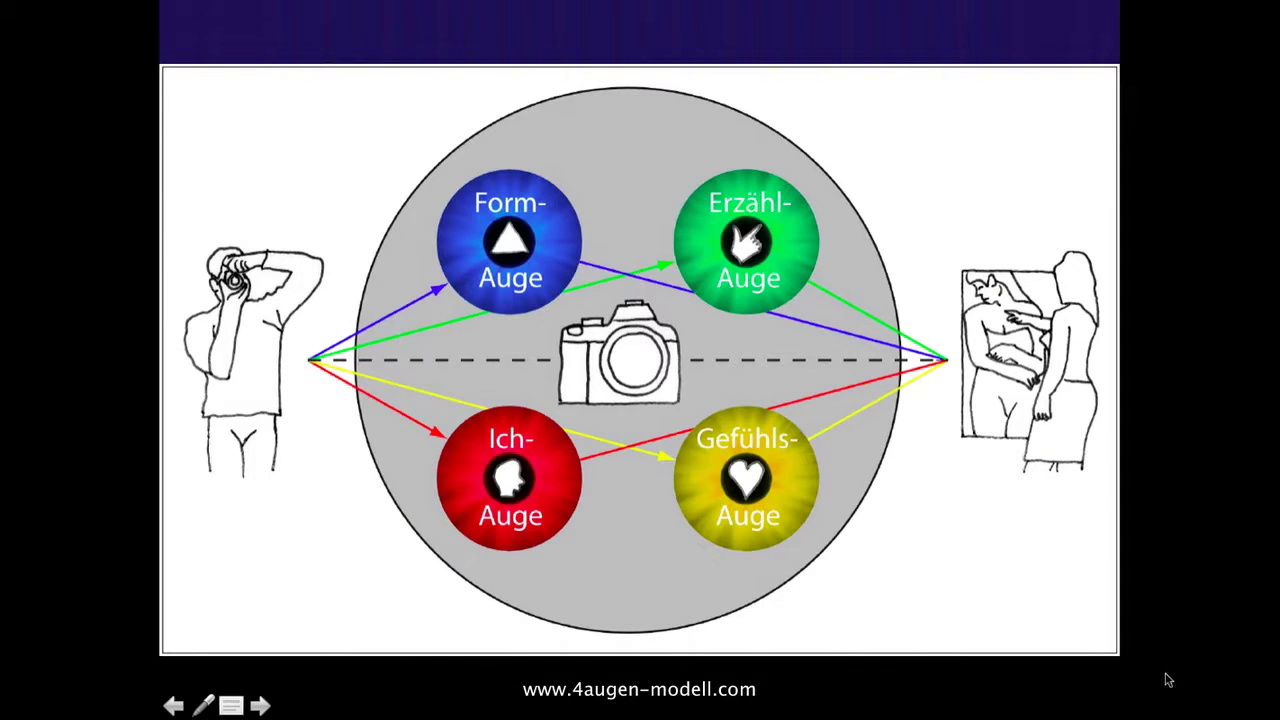
pyautogui.click(495, 515)
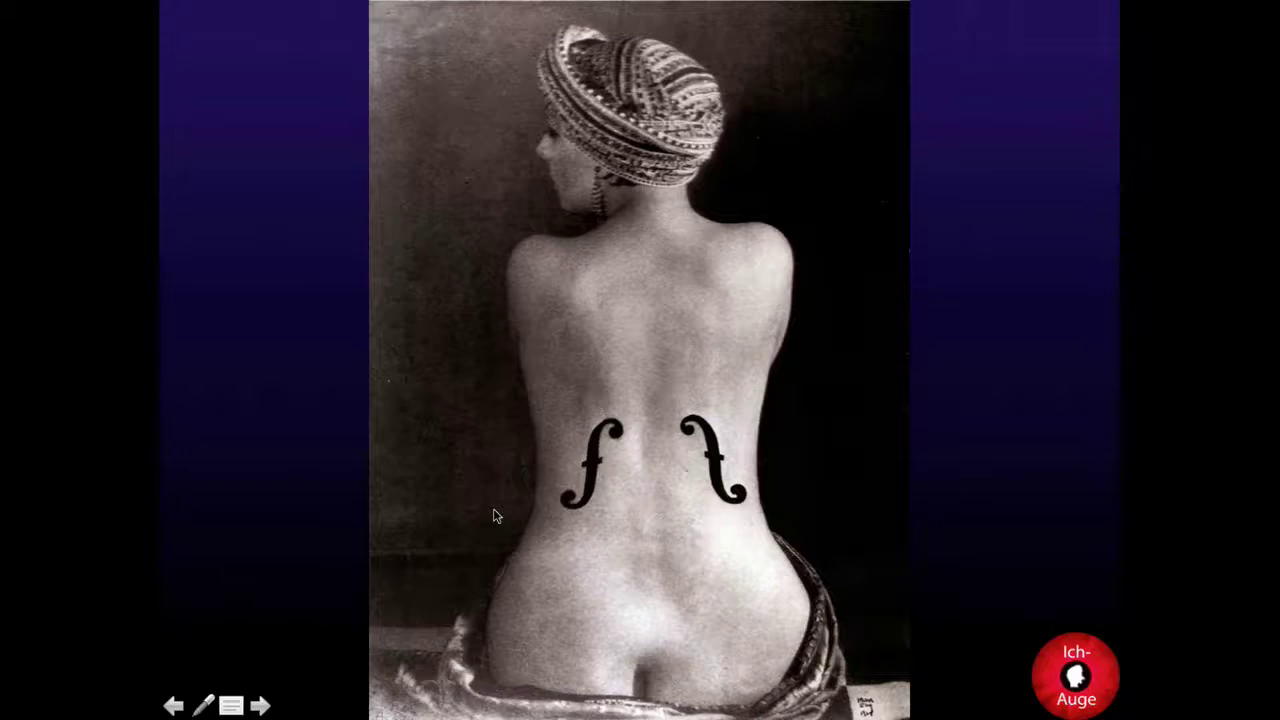
pyautogui.click(1090, 692)
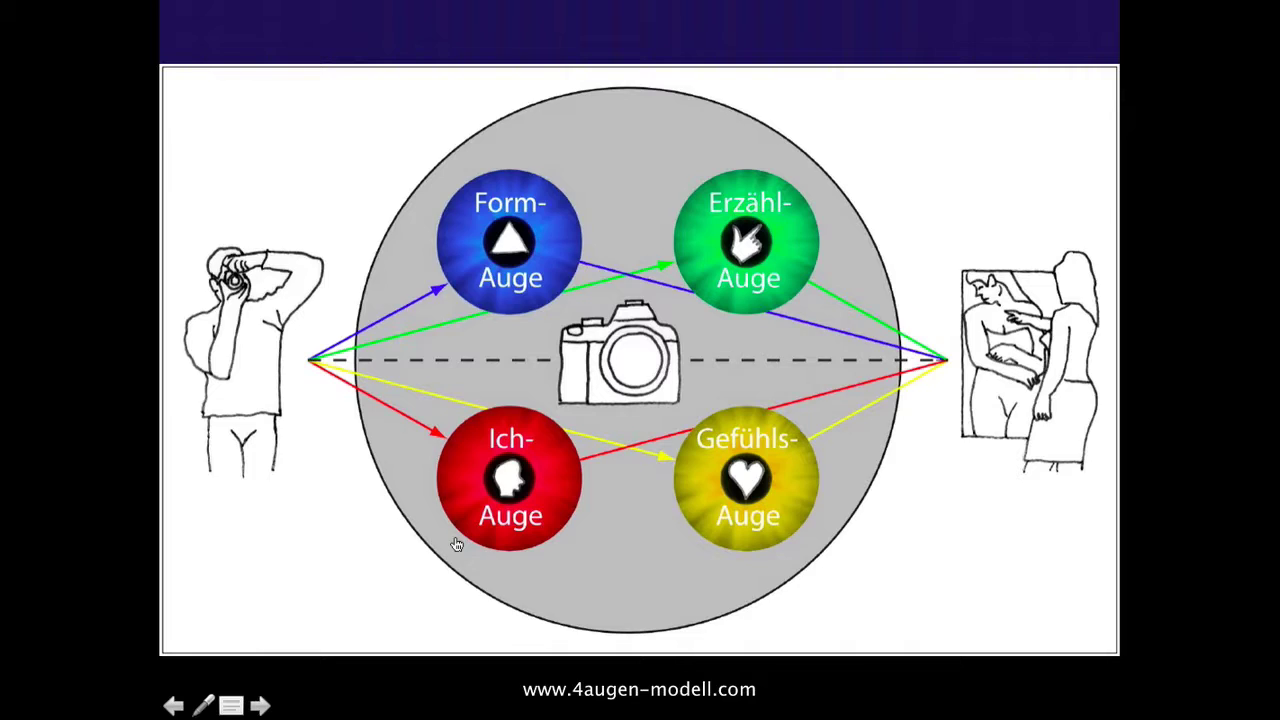
pyautogui.press('Escape')
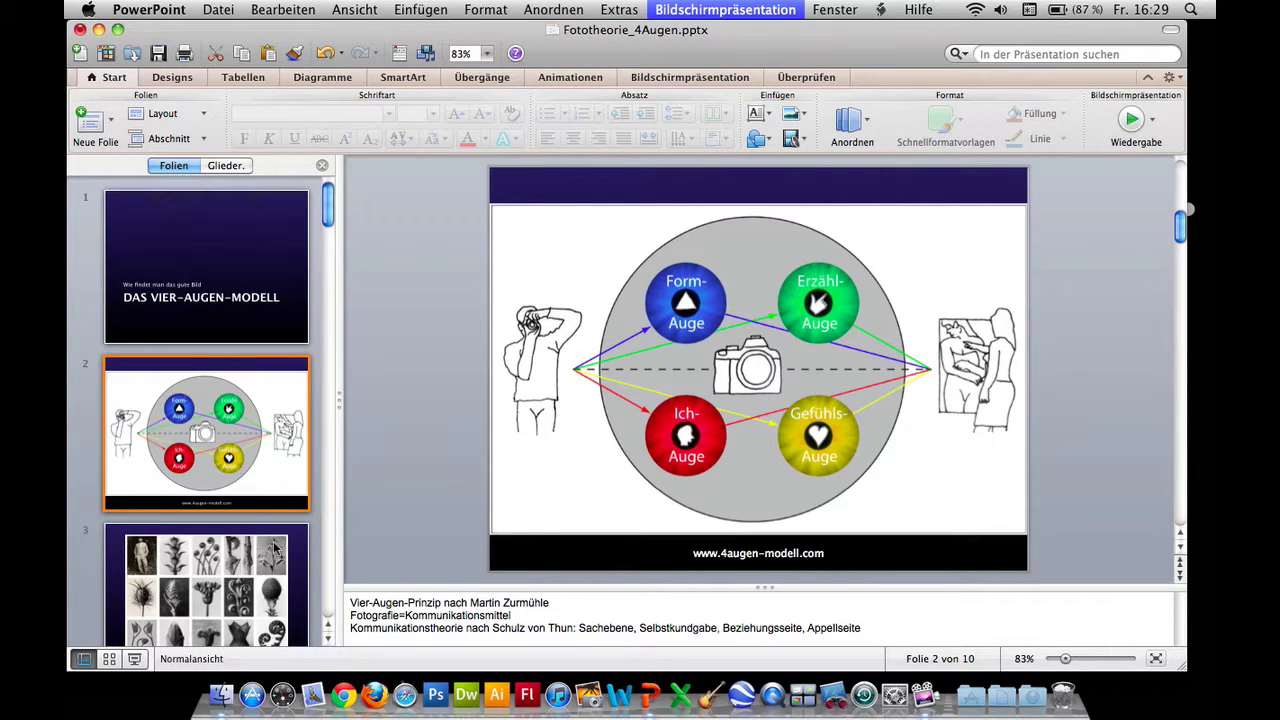
# - Link the plant-photo grid on slide 3 to Blossfeldt.pptx in Schreibtisch > PPT-Navigation
pyautogui.scroll(-3, 275, 548)
pyautogui.click(252, 455)
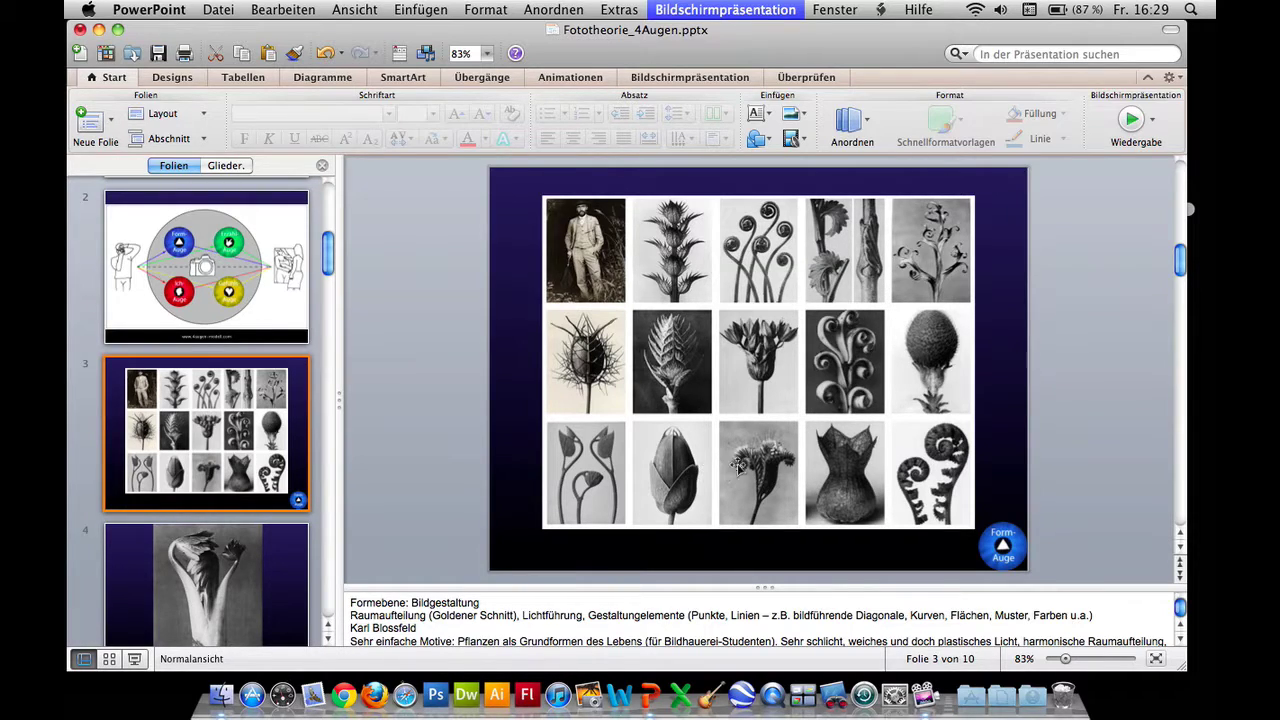
pyautogui.click(799, 428)
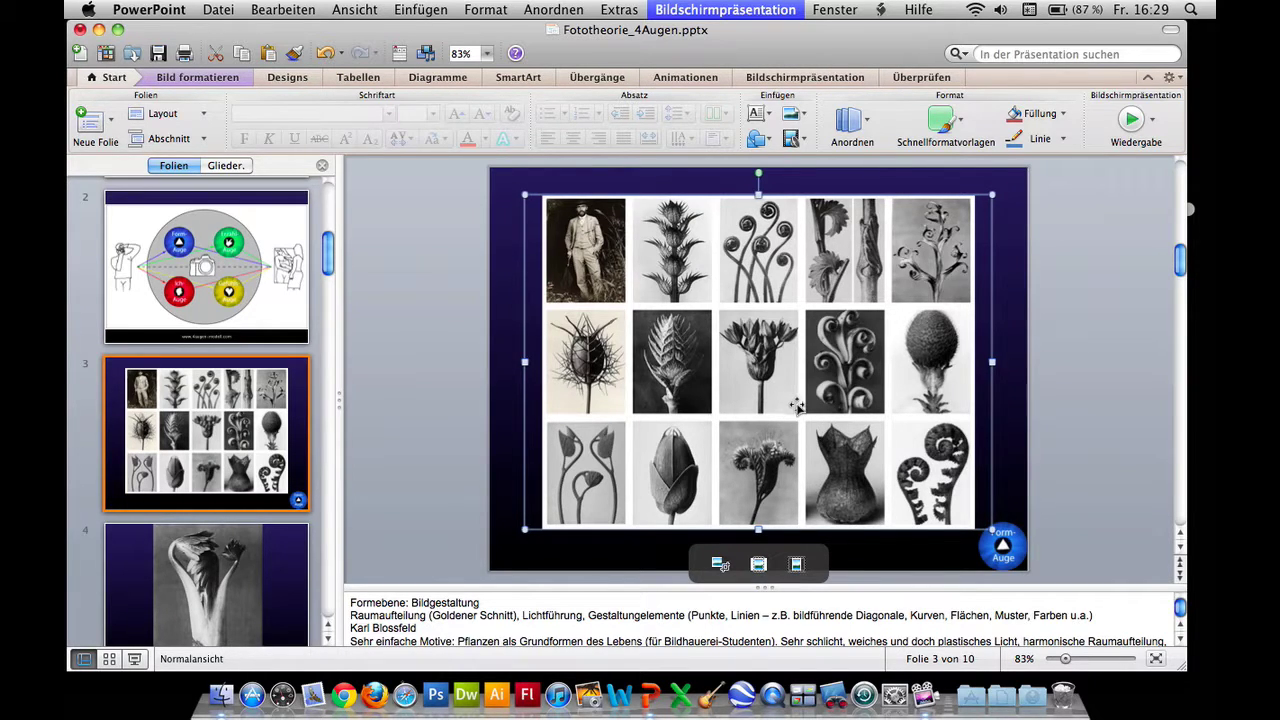
pyautogui.click(770, 115)
pyautogui.click(762, 248)
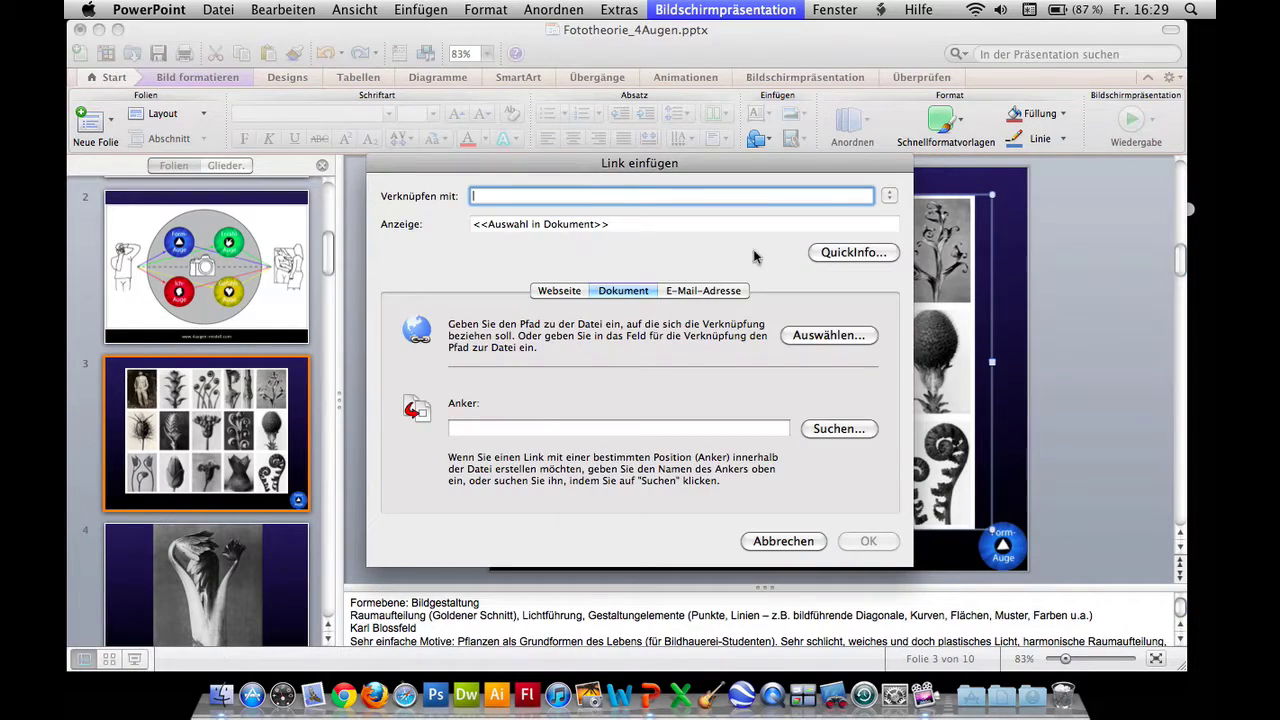
pyautogui.click(829, 336)
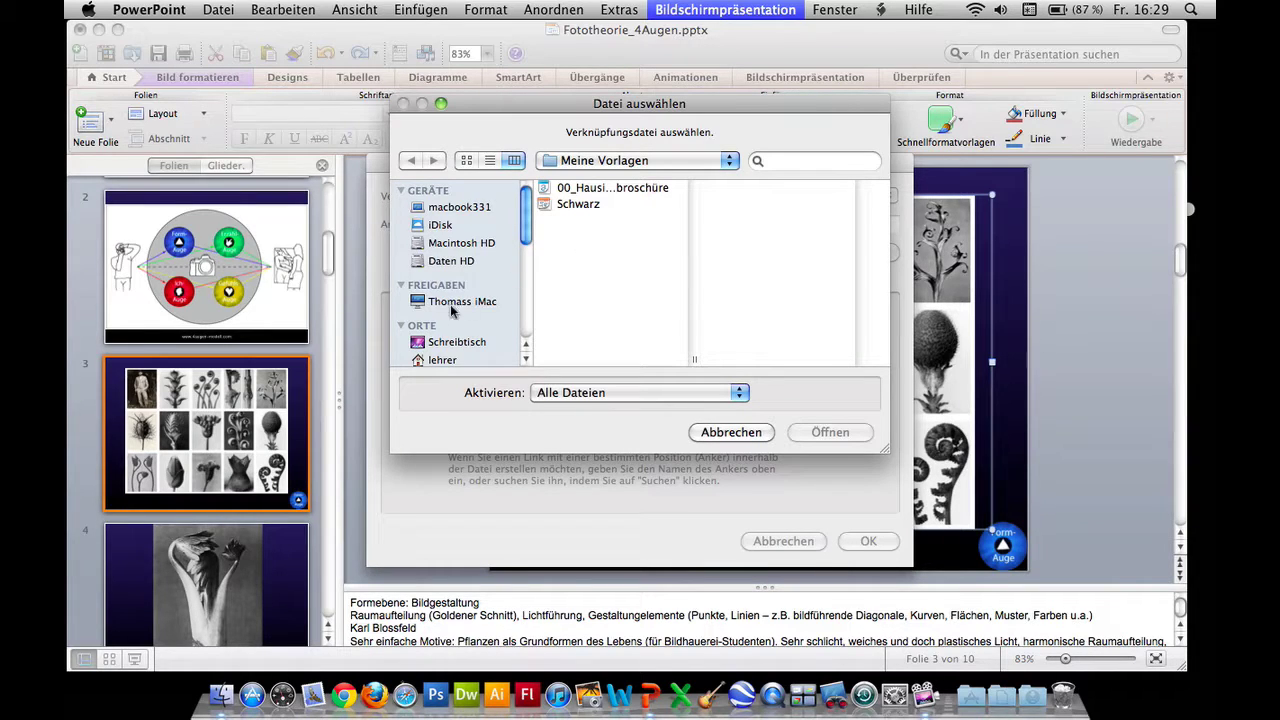
pyautogui.click(457, 342)
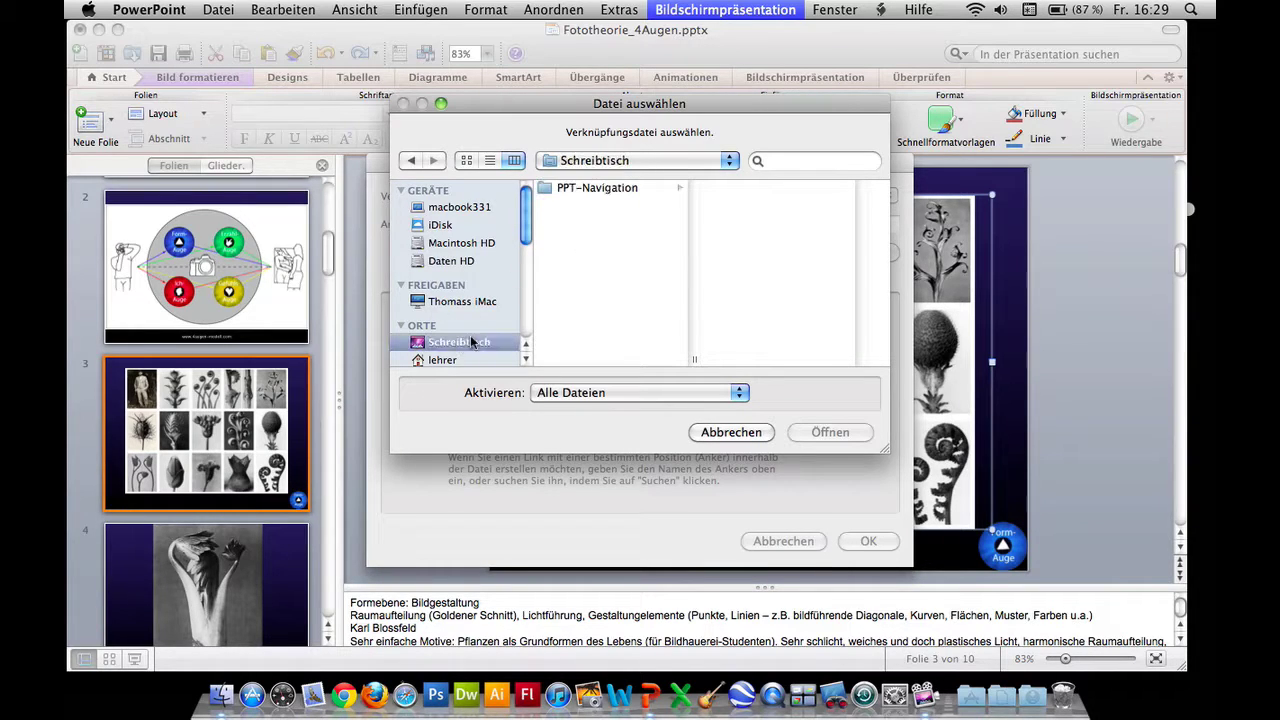
pyautogui.click(607, 190)
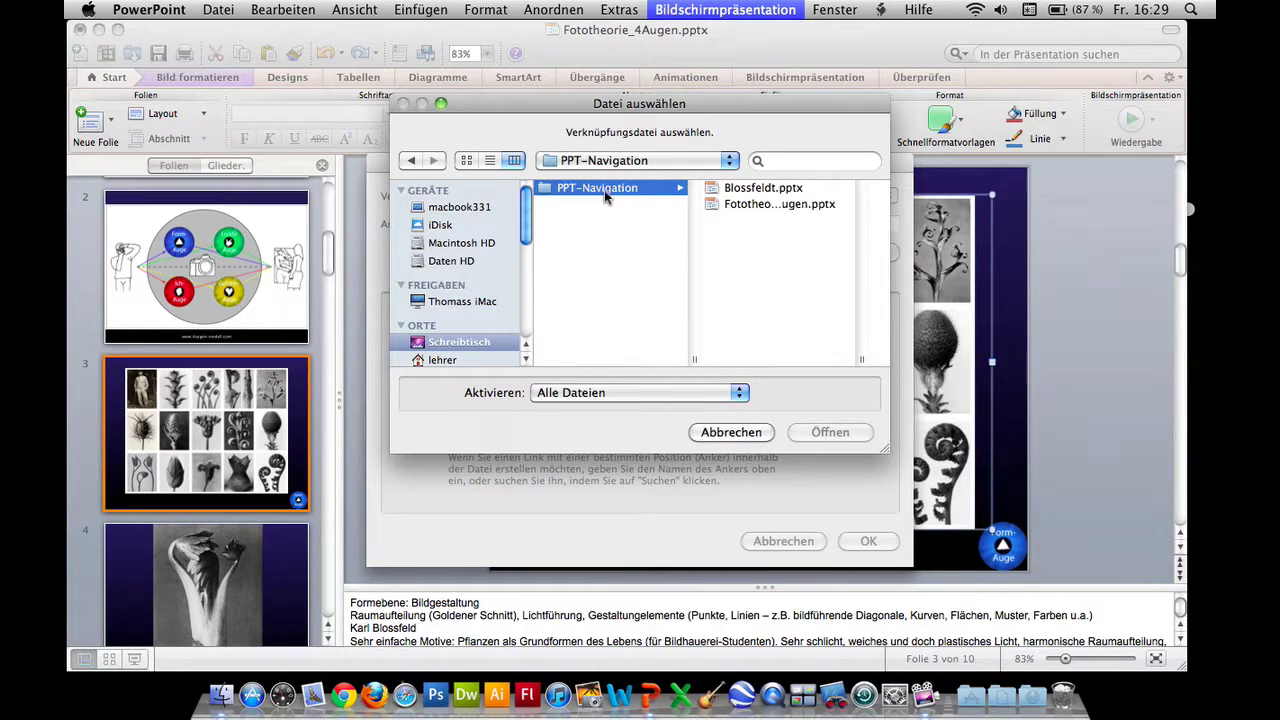
pyautogui.click(733, 190)
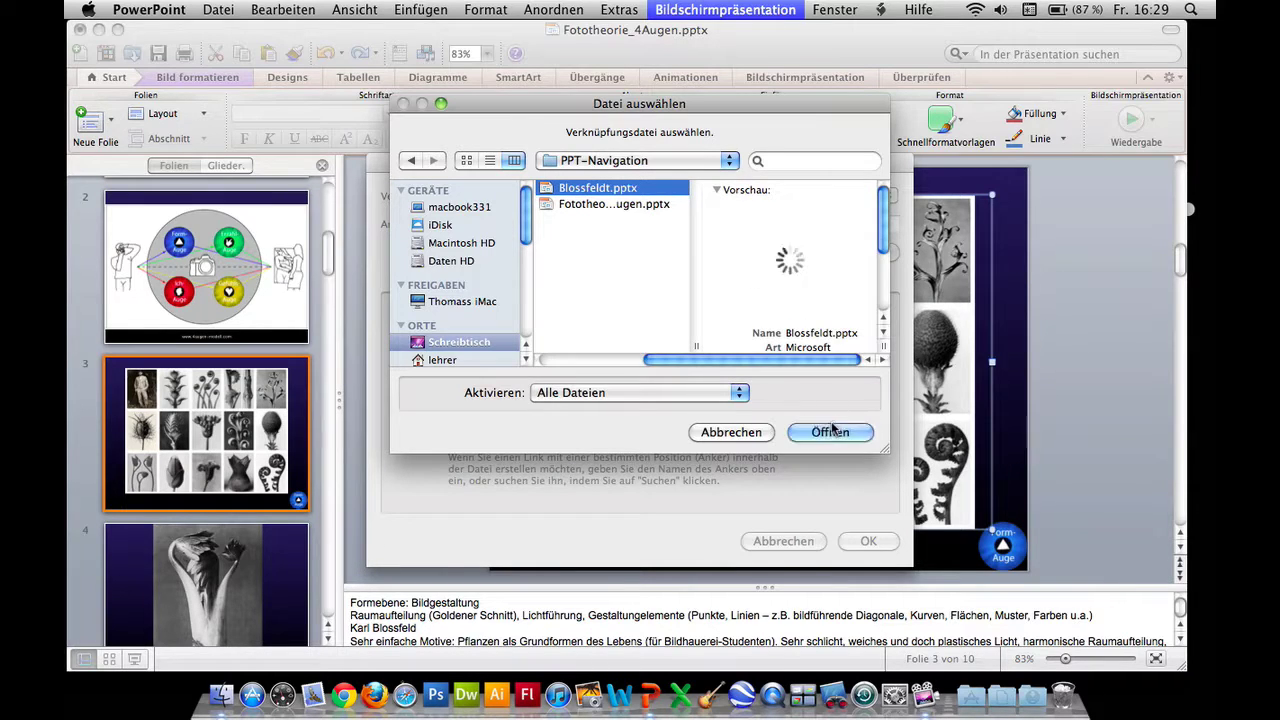
pyautogui.click(829, 432)
pyautogui.click(866, 541)
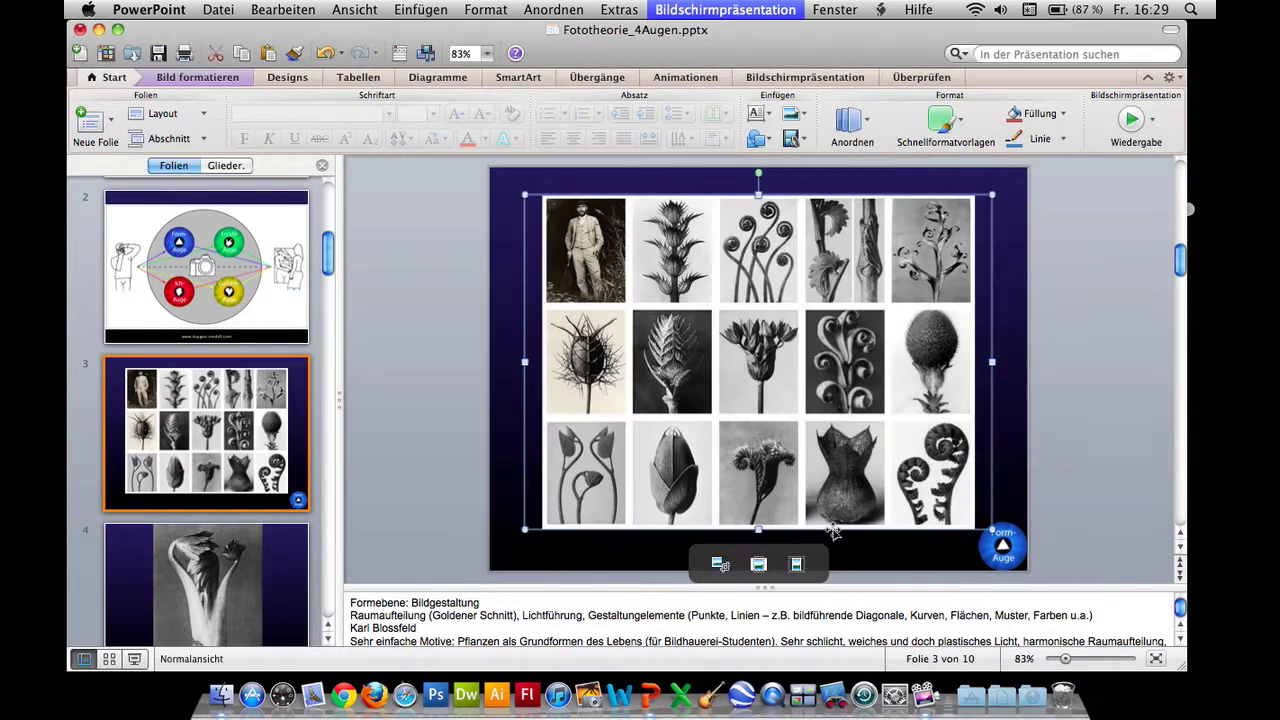
# - Test the photo-grid link into Blossfeldt.pptx in a slideshow, then exit and return to slide 2
pyautogui.press('super+shift+Return')
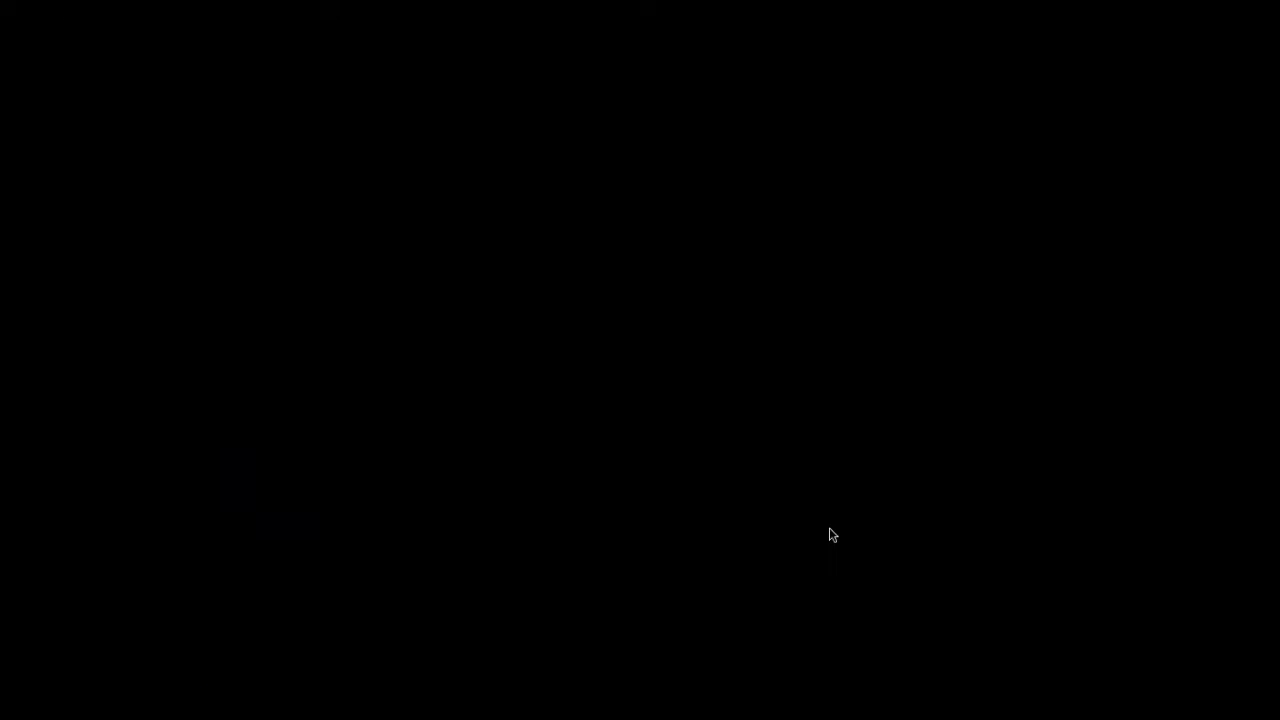
pyautogui.click(522, 364)
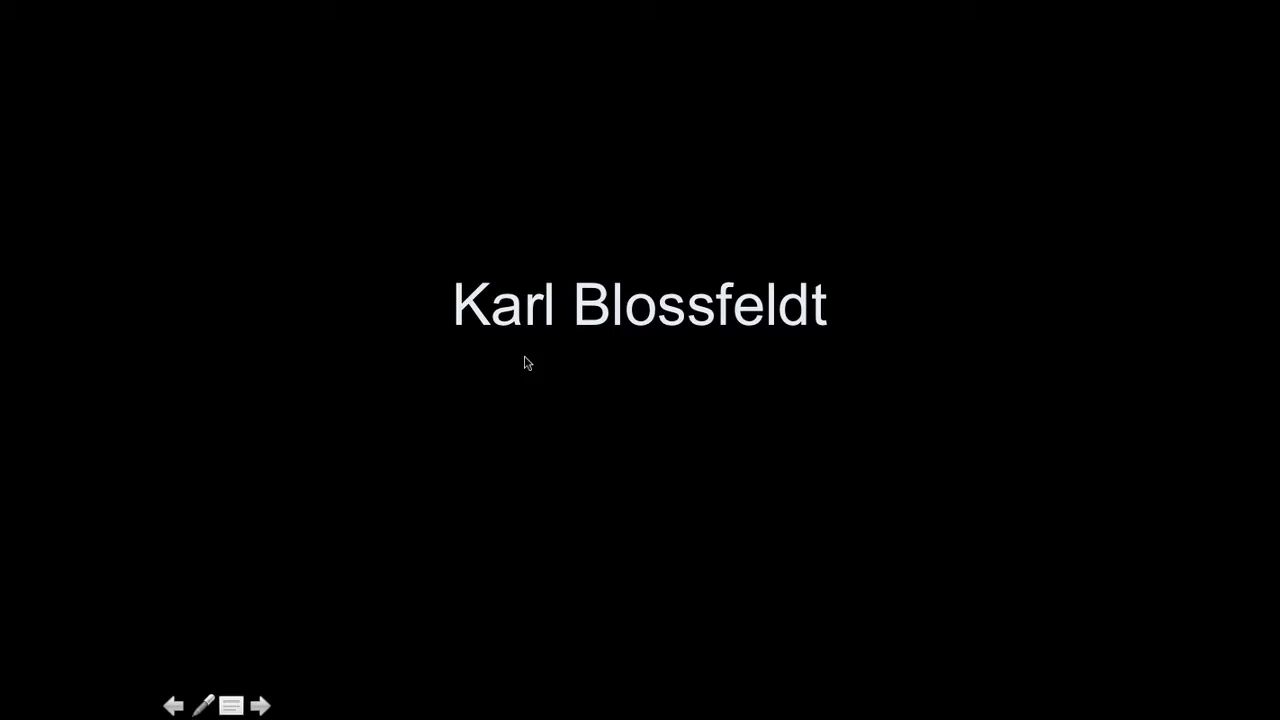
pyautogui.click(527, 363)
pyautogui.click(524, 356)
pyautogui.click(524, 356)
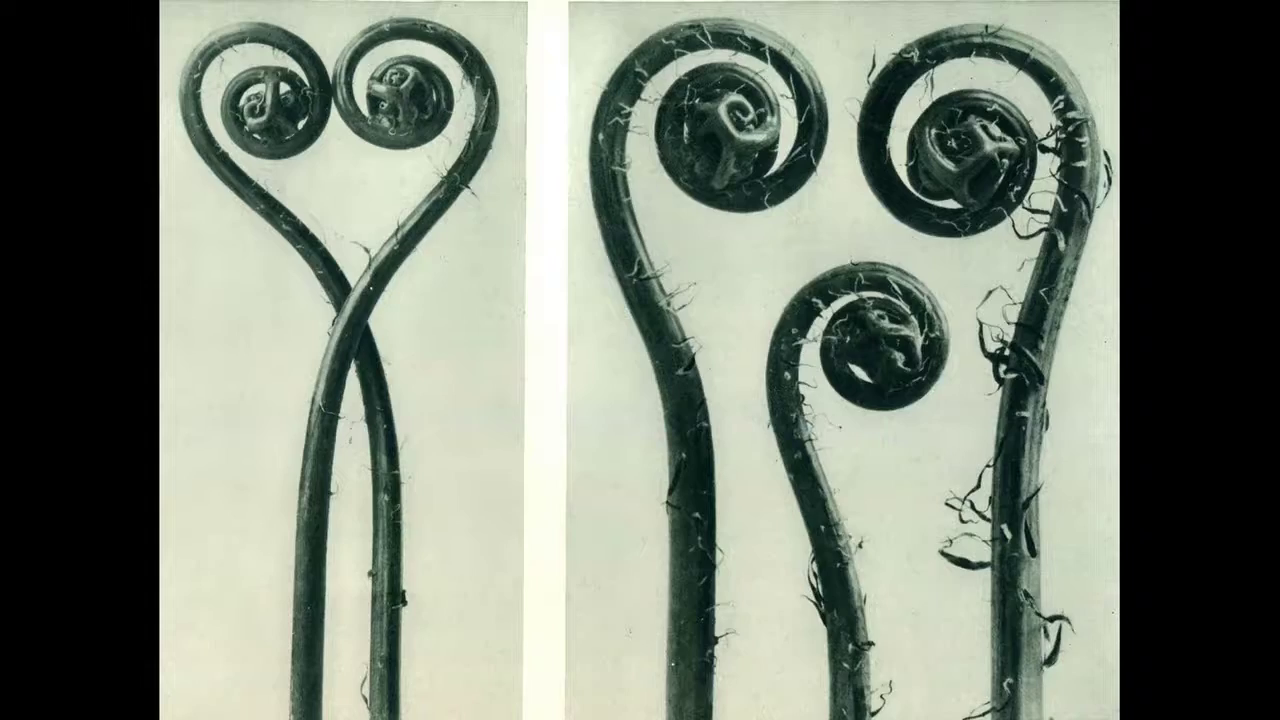
pyautogui.click(524, 356)
pyautogui.click(524, 363)
pyautogui.click(524, 363)
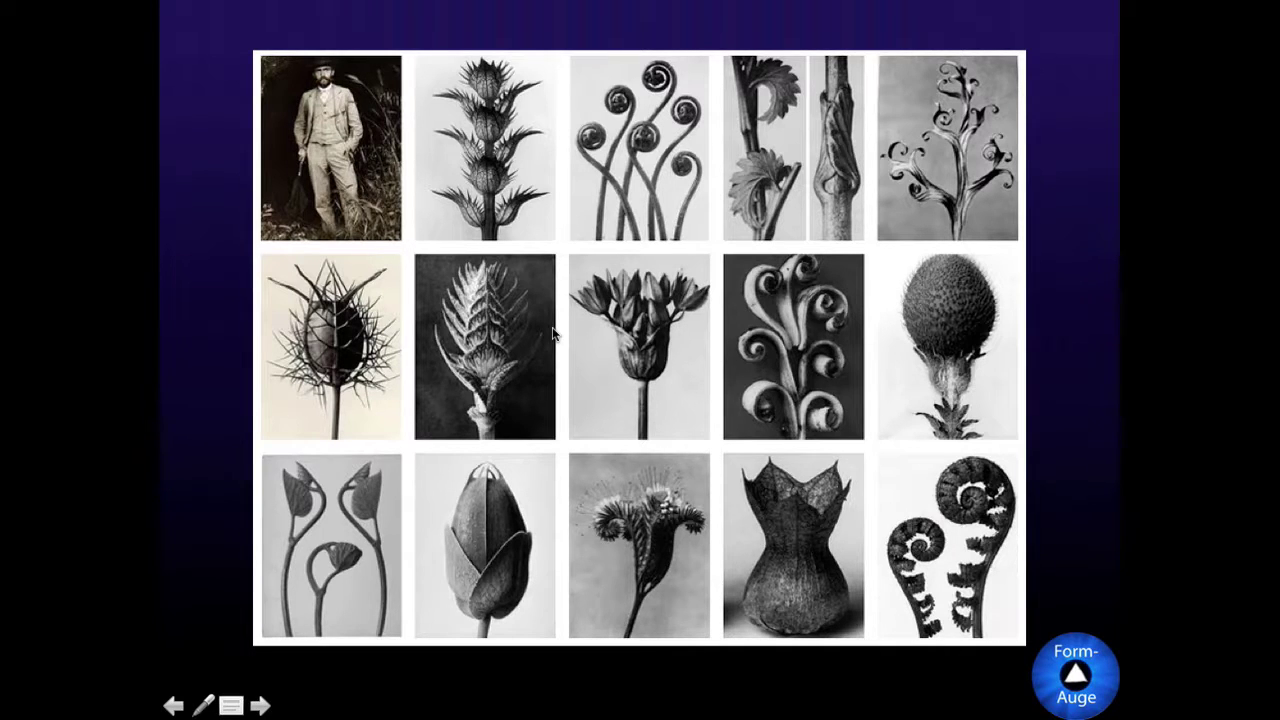
pyautogui.moveTo(552, 333)
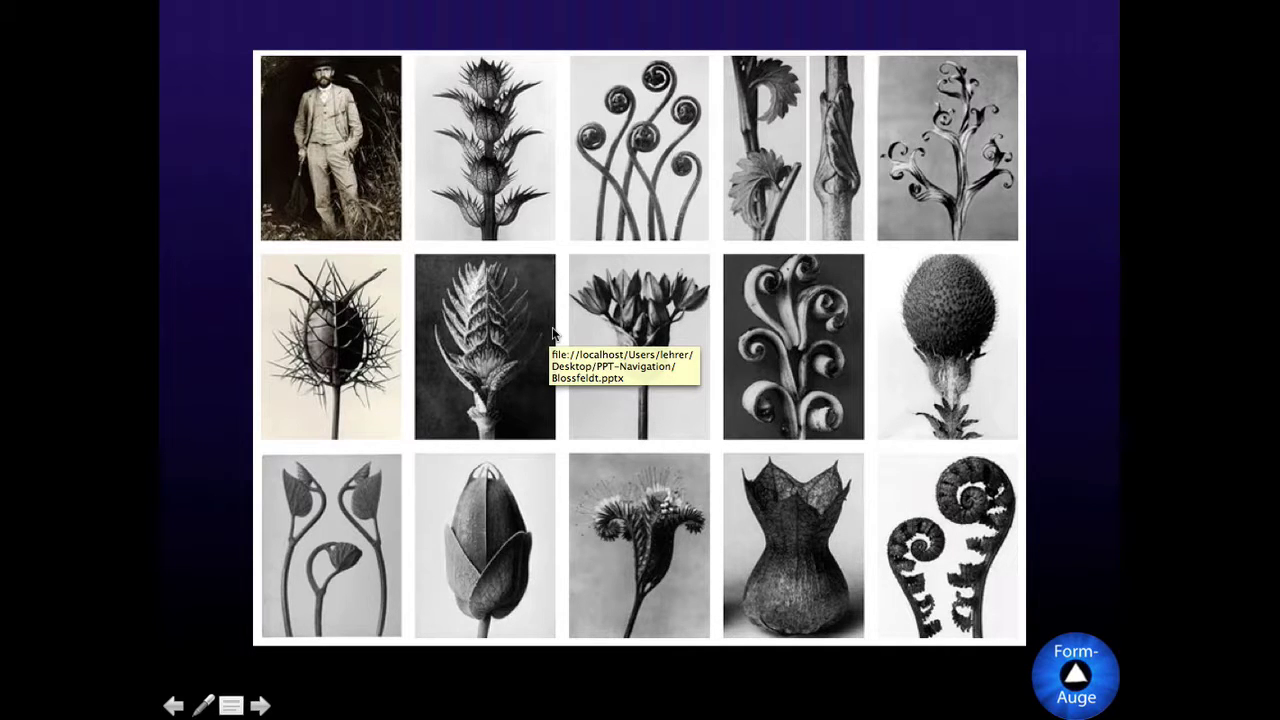
pyautogui.press('Escape')
pyautogui.click(226, 341)
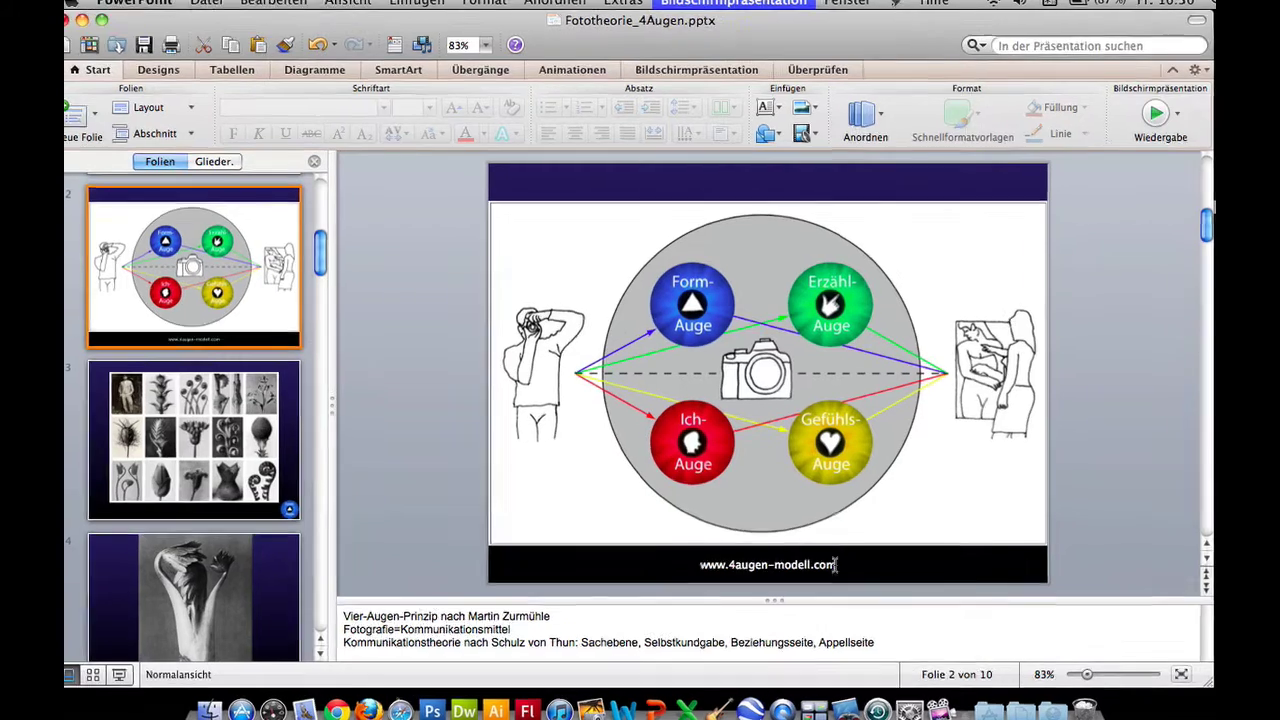
pyautogui.click(822, 553)
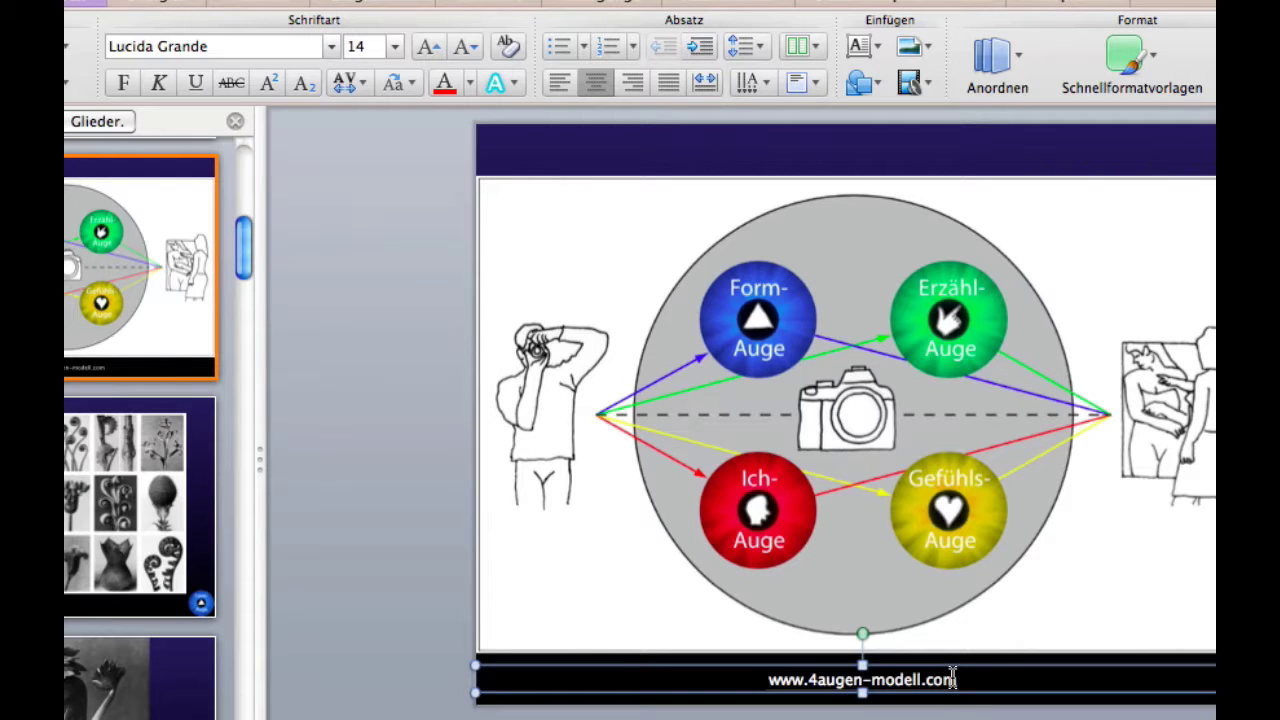
pyautogui.moveTo(955, 679); pyautogui.dragTo(749, 679)
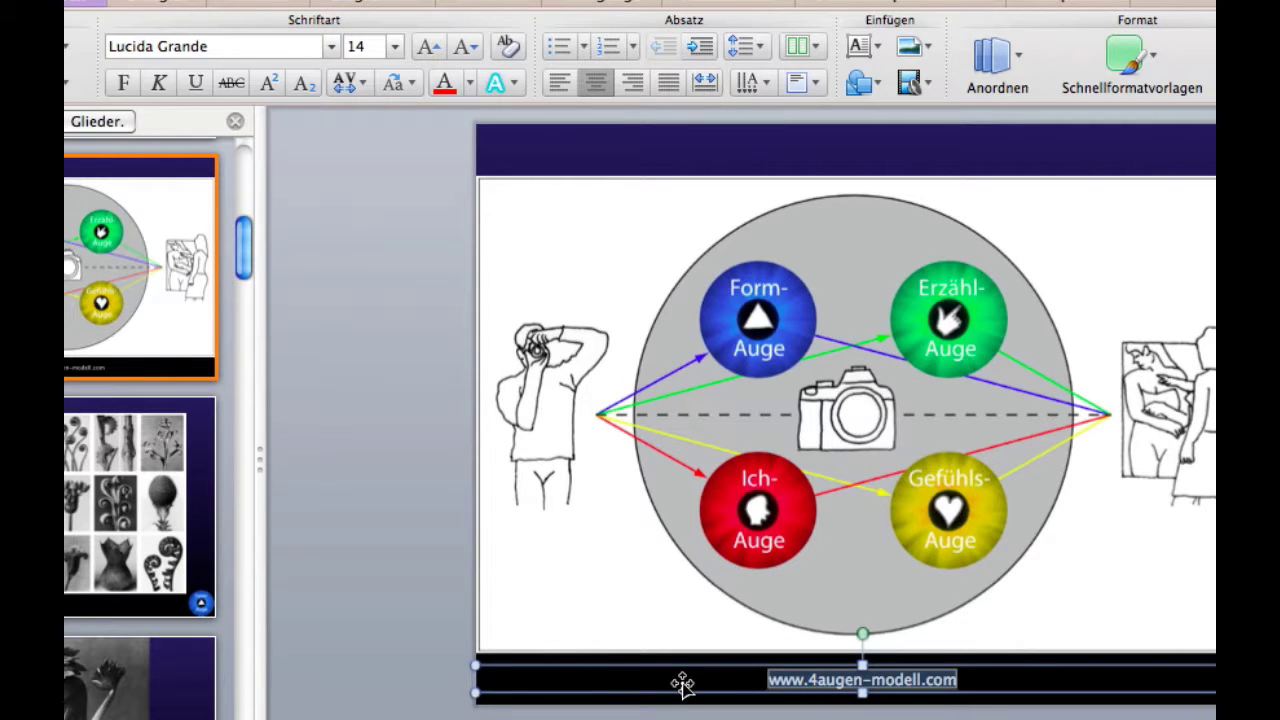
pyautogui.click(879, 50)
pyautogui.click(880, 241)
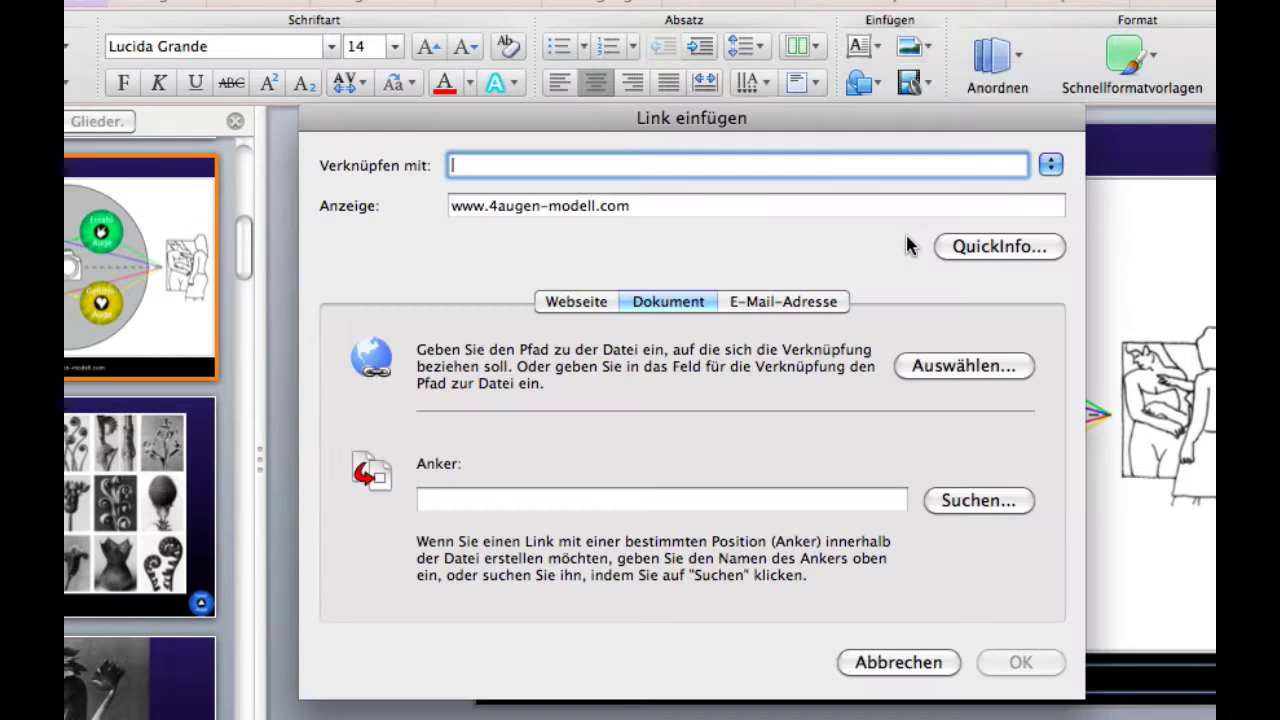
pyautogui.click(584, 303)
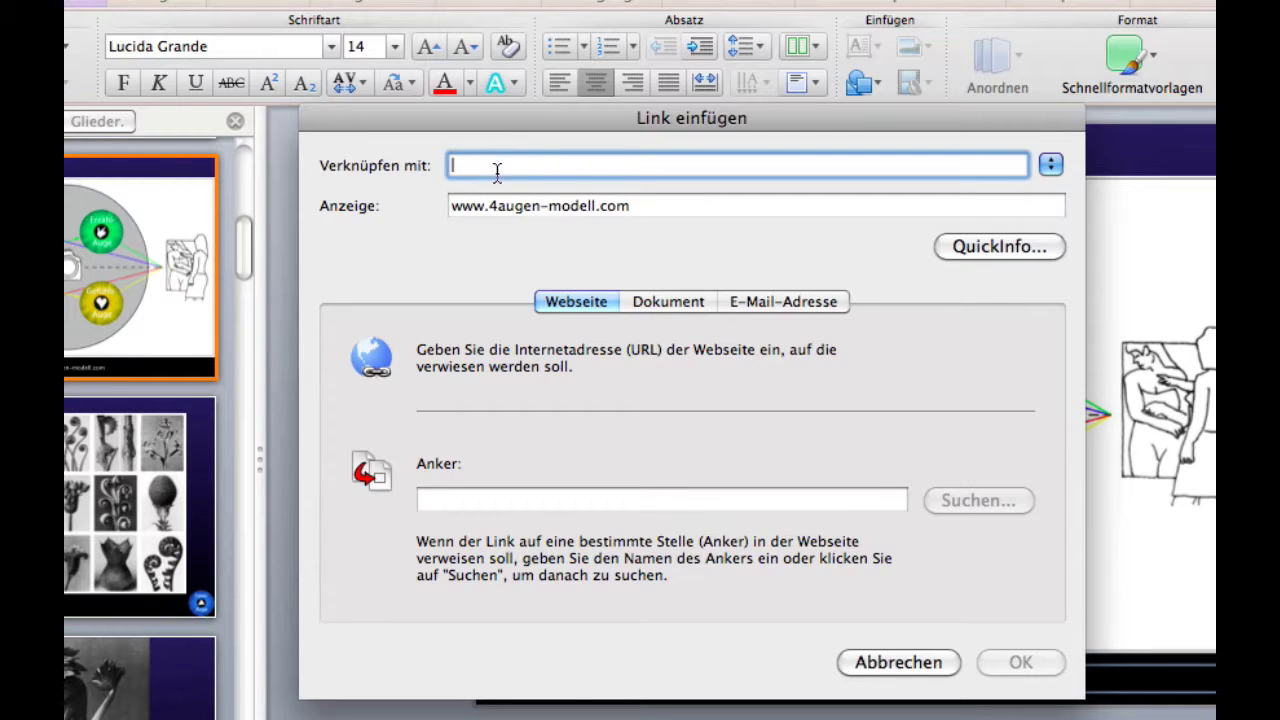
pyautogui.press('Tab')
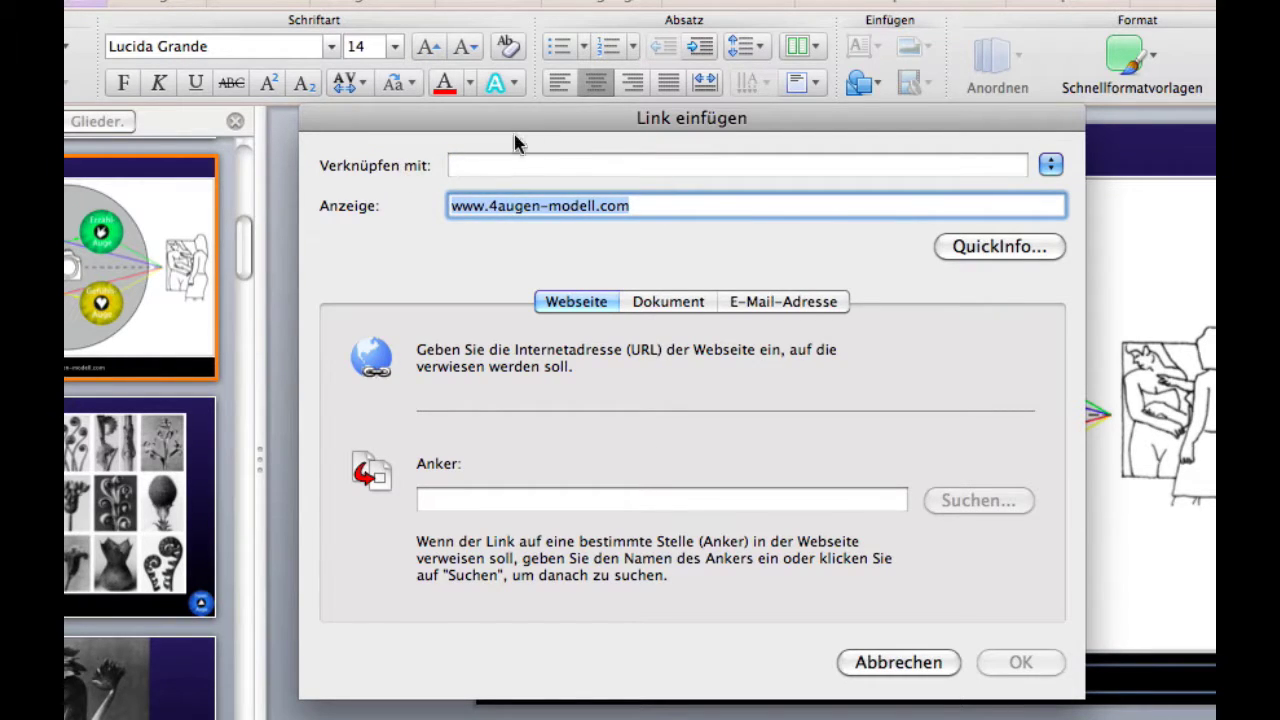
pyautogui.click(531, 163)
pyautogui.write('http://www.4augen-modell.com')
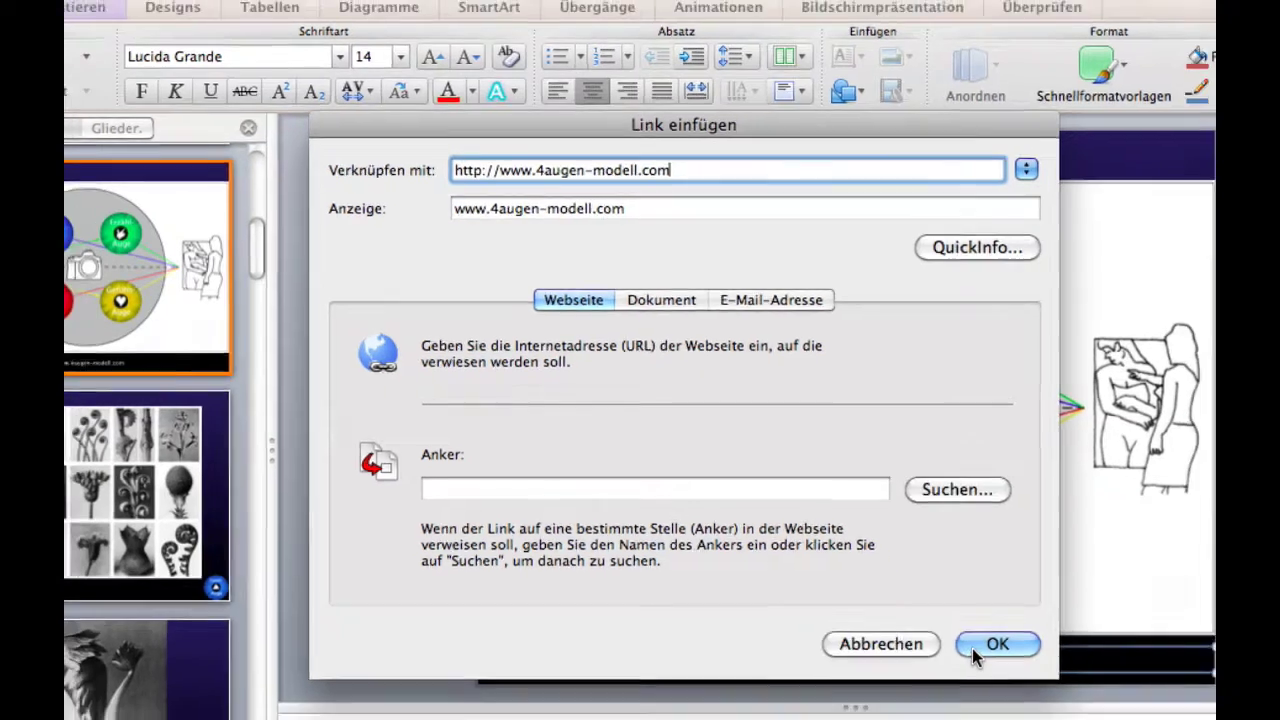
pyautogui.click(993, 645)
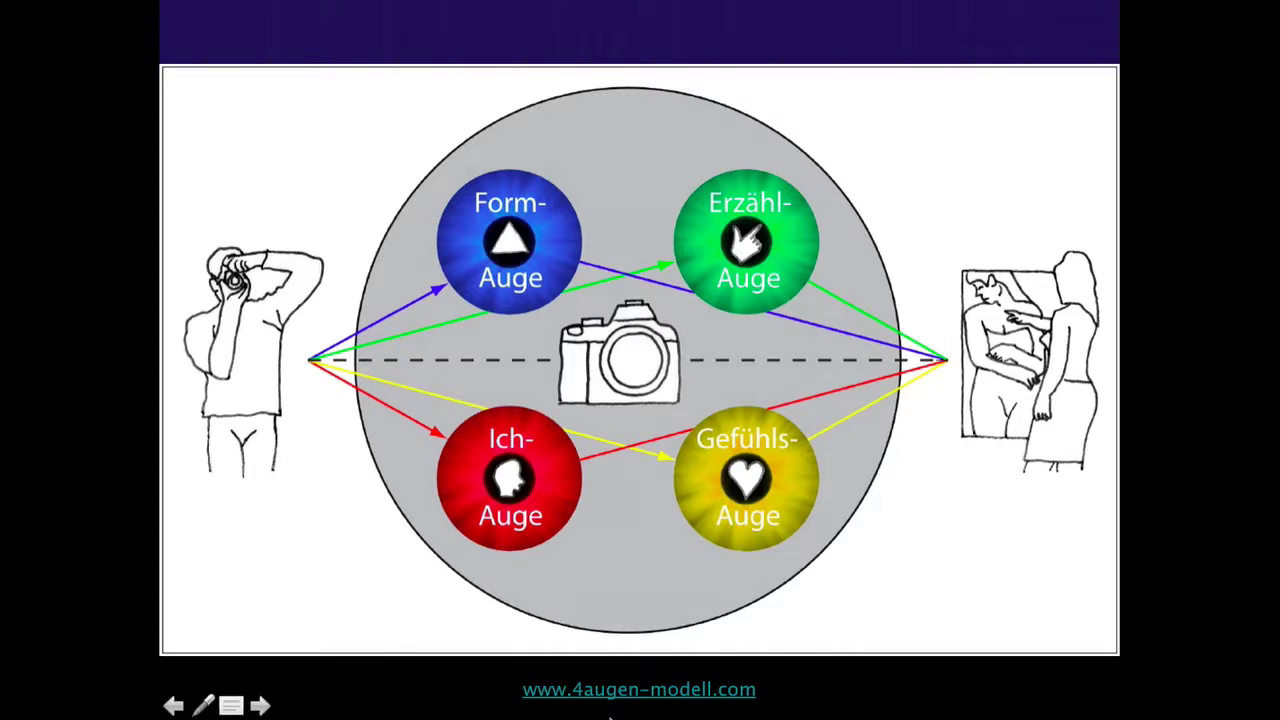
# - Follow the footer link to the 4augen-modell.com homepage, dismiss the Flash prompt, and close Safari
pyautogui.click(626, 693)
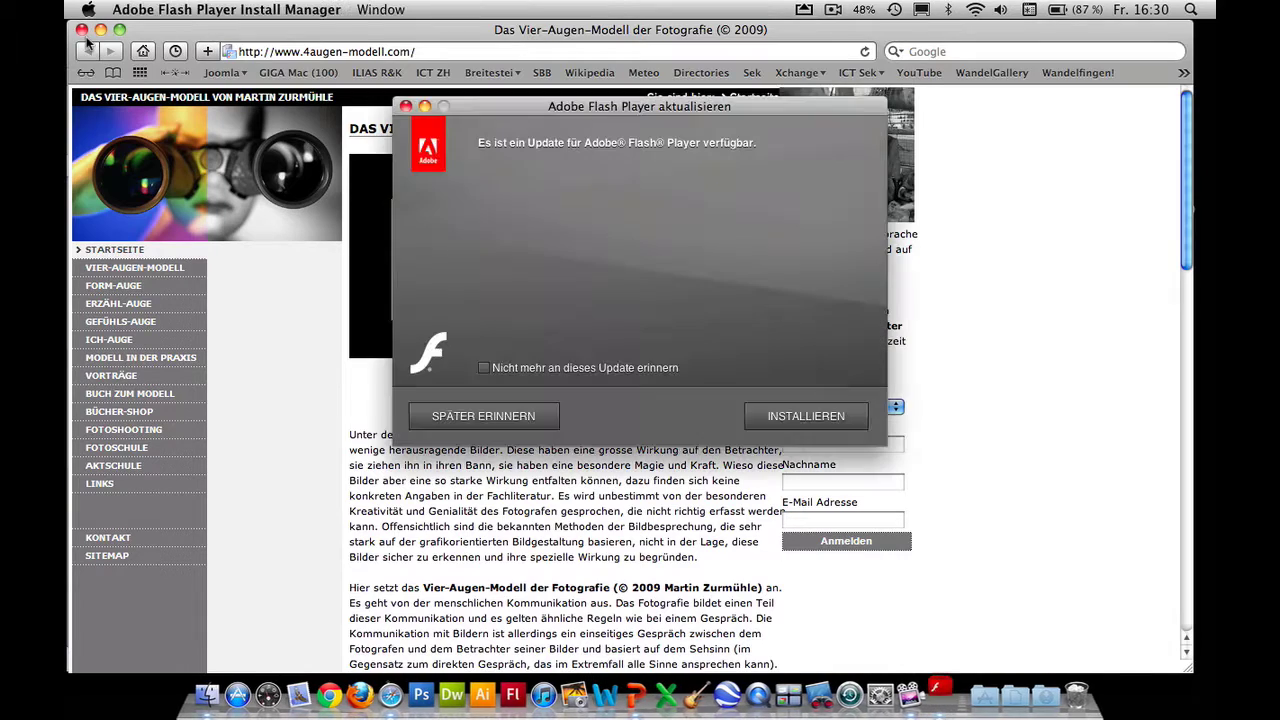
pyautogui.click(405, 106)
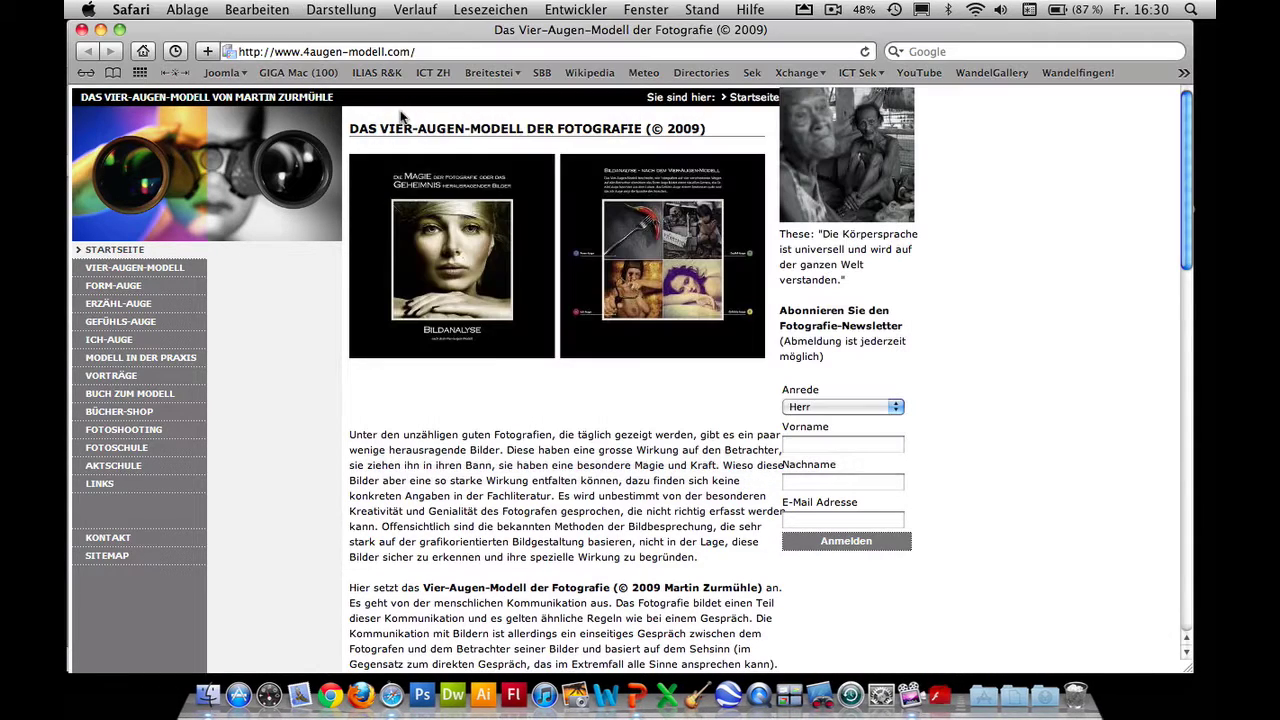
pyautogui.click(82, 30)
# - Start the slideshow from slide 2, then exit back to the normal editing view
pyautogui.press('super+Return')
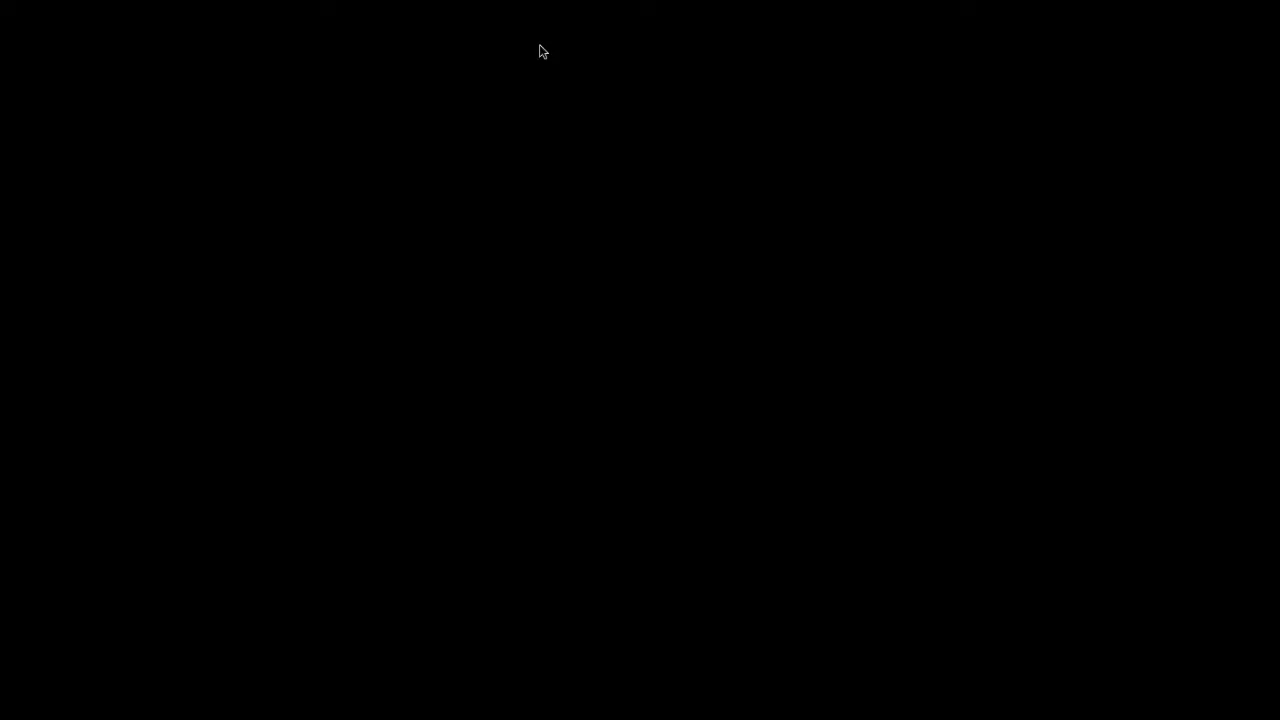
pyautogui.press('Escape')
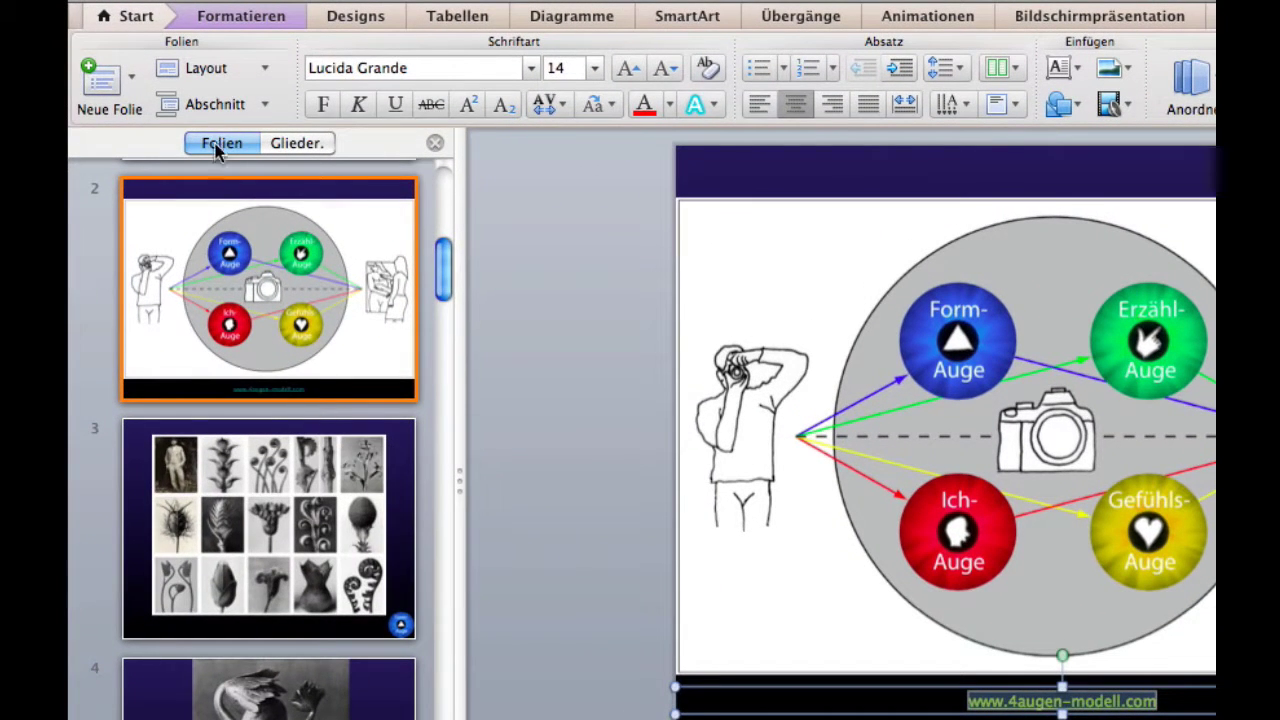
# - Add a section named 'Übersicht' starting at slide 2
pyautogui.click(260, 105)
pyautogui.click(256, 145)
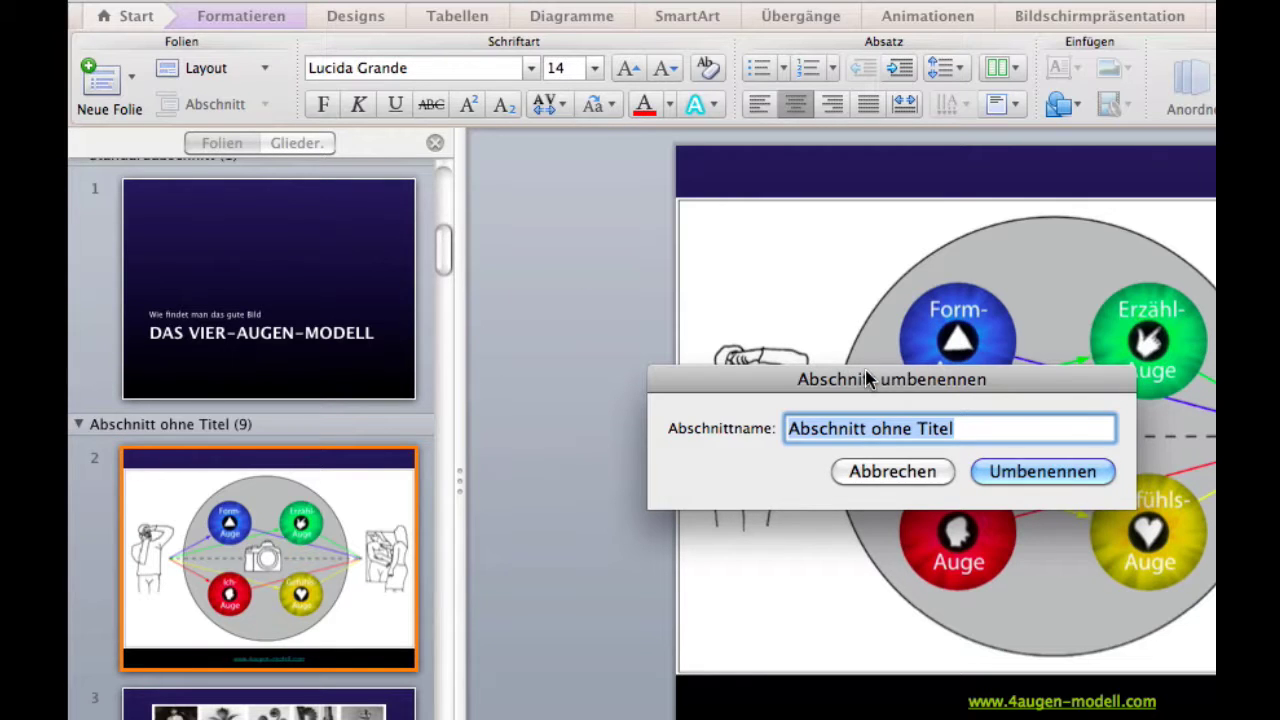
pyautogui.write('Über')
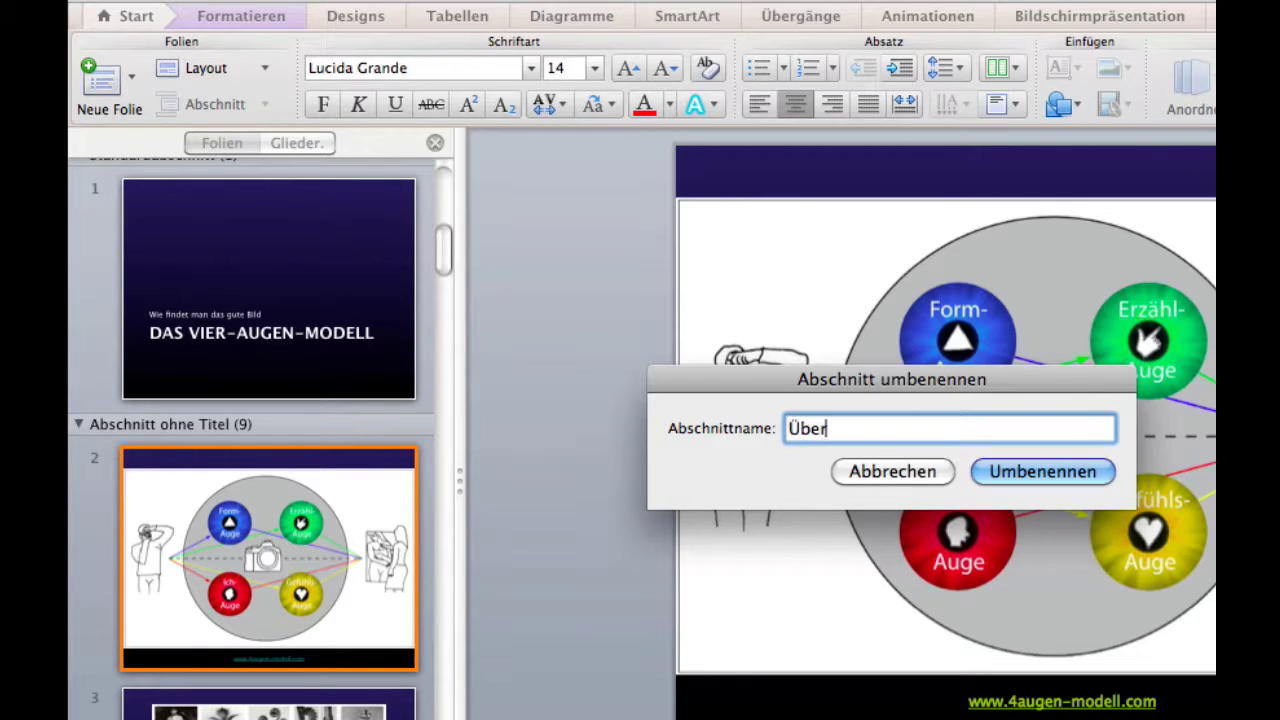
pyautogui.write('sicht')
pyautogui.click(1005, 475)
# - Add a section named 'Formauge' starting at slide 3
pyautogui.press('Down')
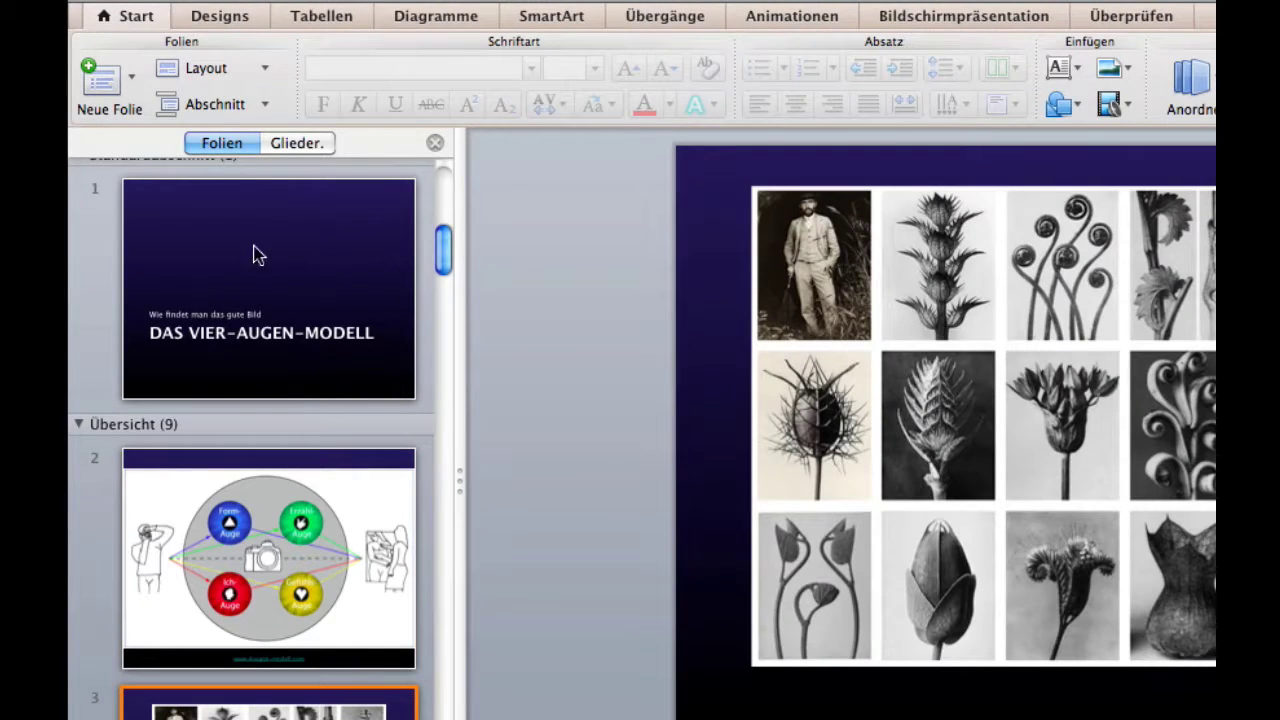
pyautogui.click(212, 106)
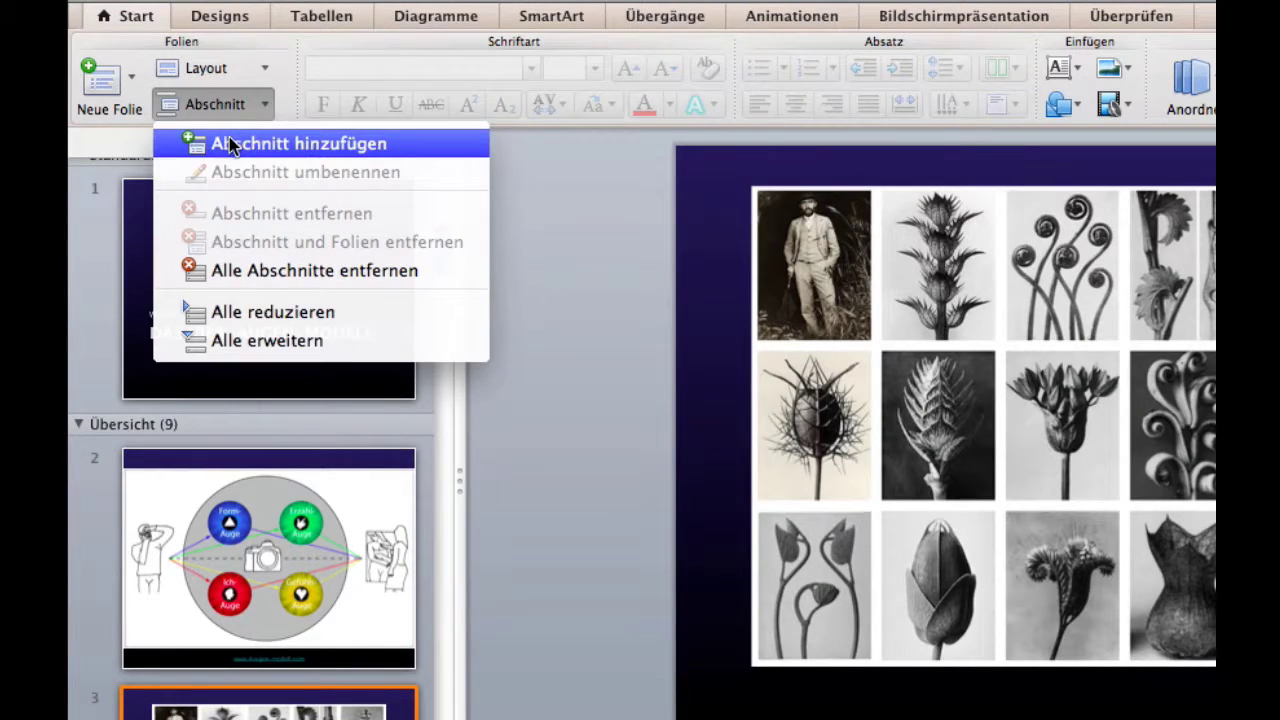
pyautogui.click(229, 146)
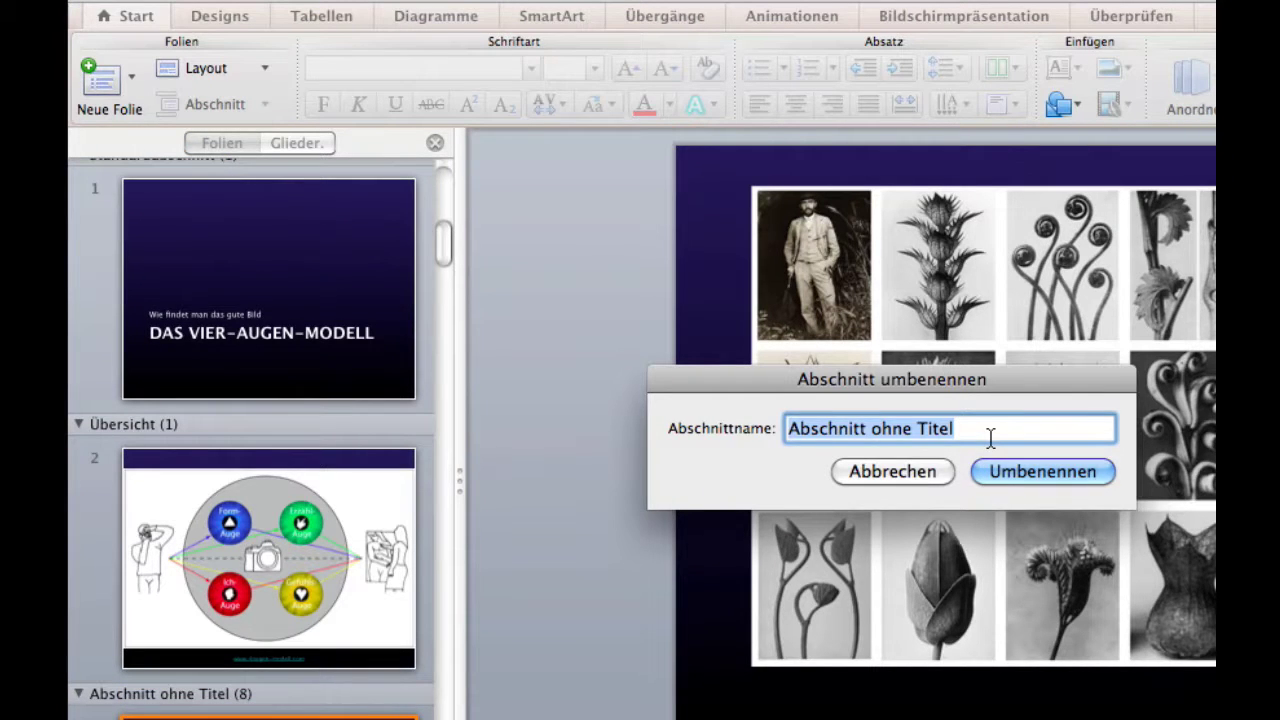
pyautogui.write('Formaut')
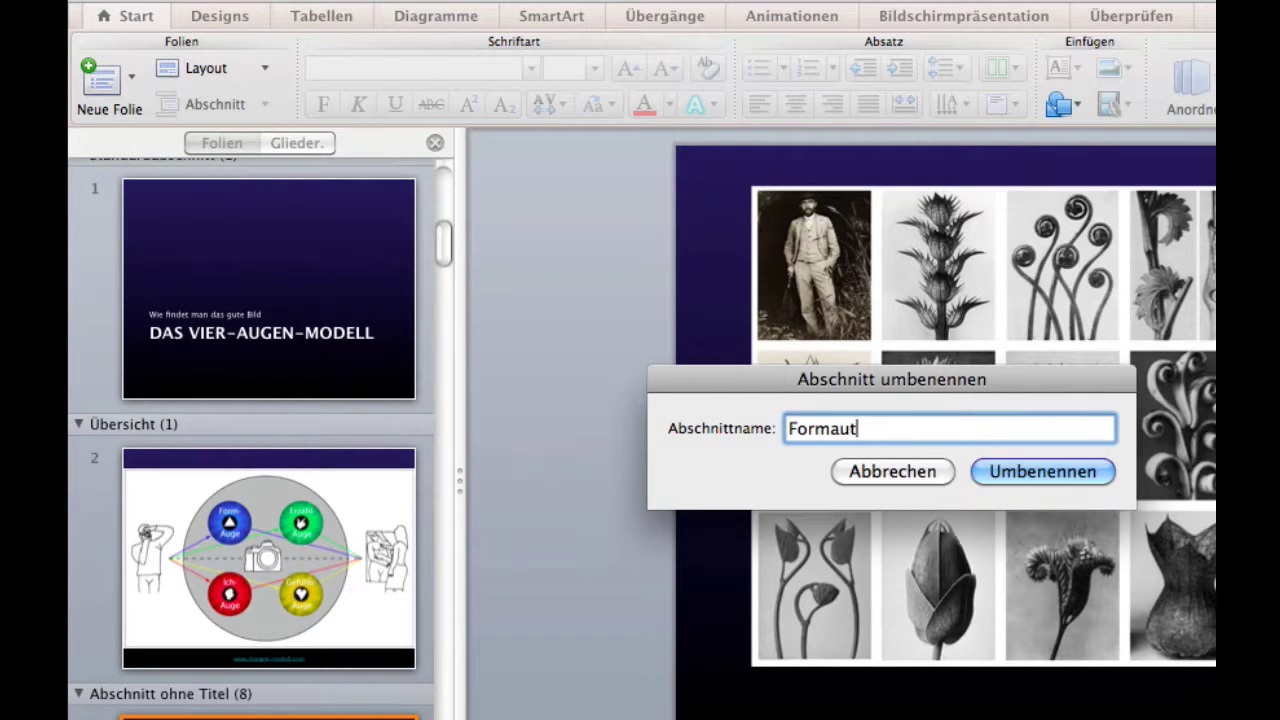
pyautogui.press('BackSpace')
pyautogui.write('ge')
pyautogui.click(1071, 474)
# - Add a section named 'Gefühlsauge' starting at slide 5
pyautogui.scroll(-5, 330, 540)
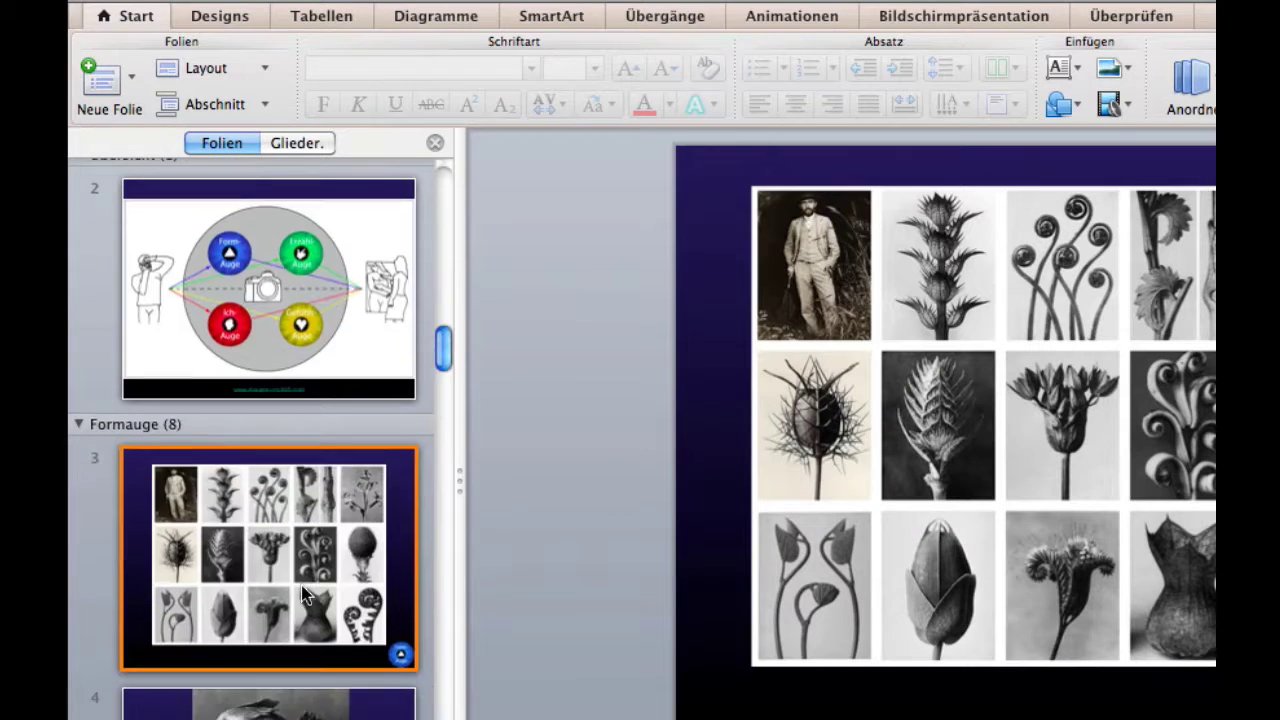
pyautogui.scroll(-5, 305, 595)
pyautogui.click(288, 538)
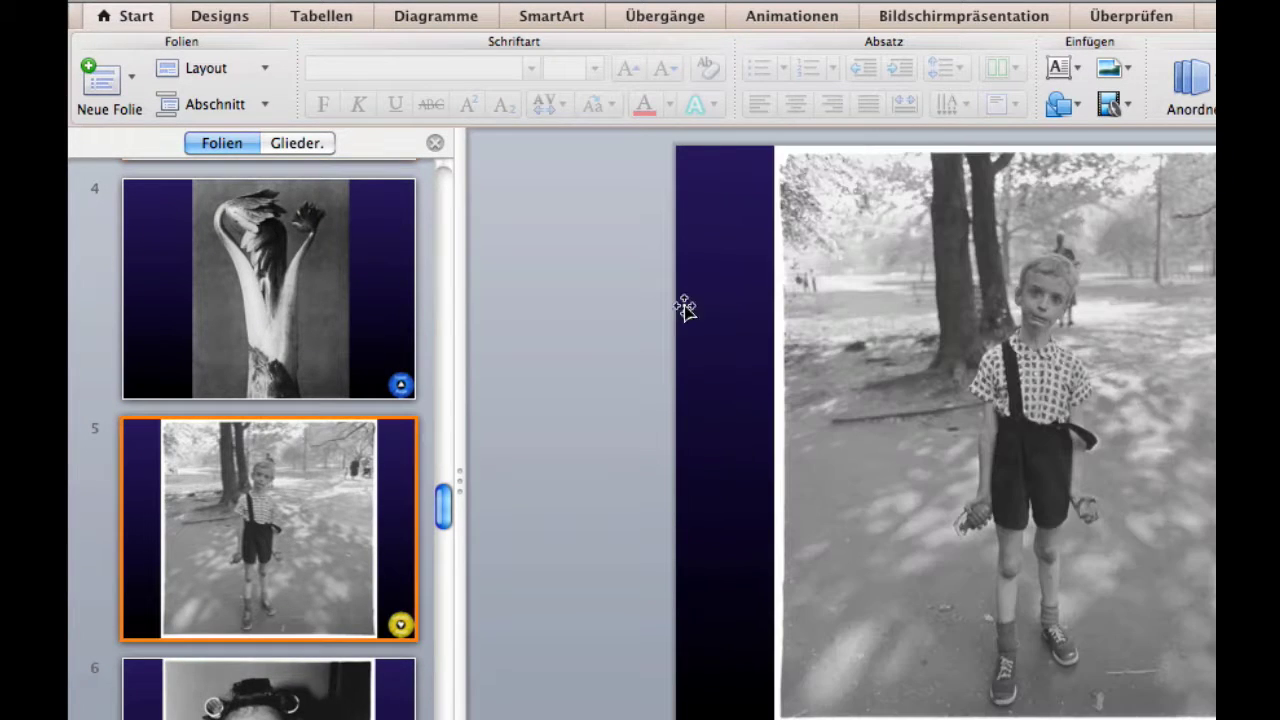
pyautogui.click(253, 104)
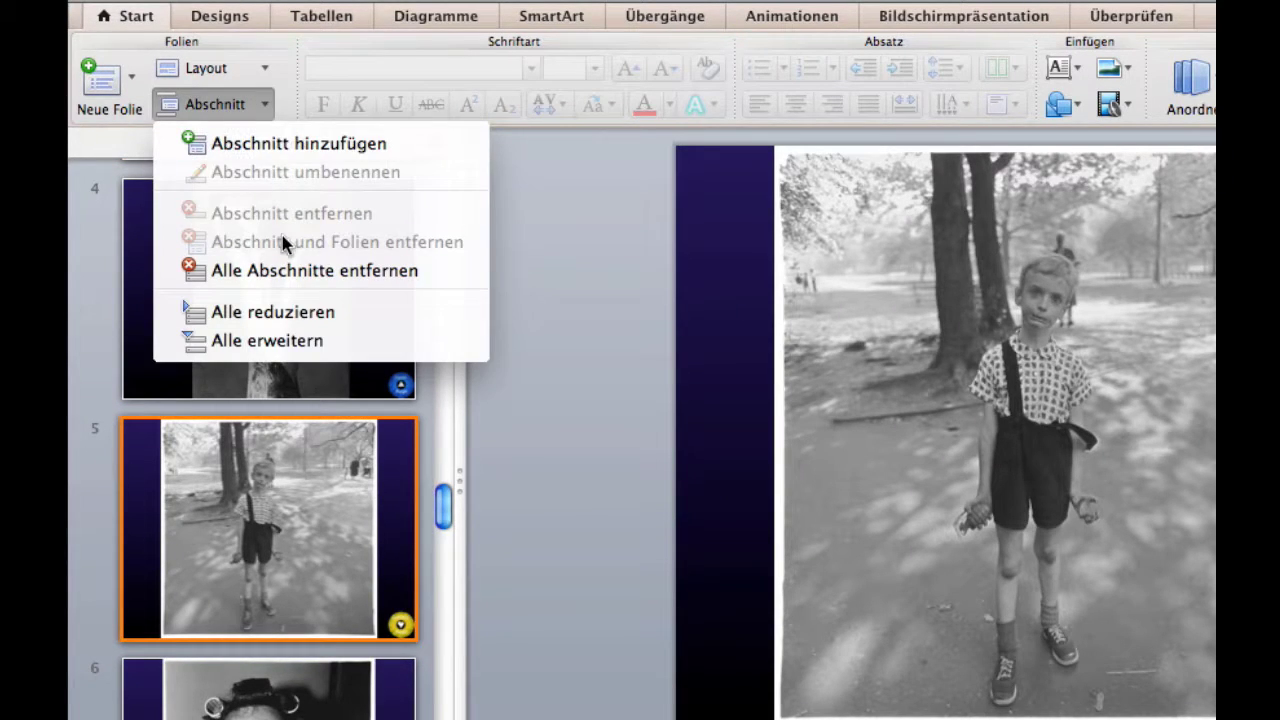
pyautogui.click(288, 150)
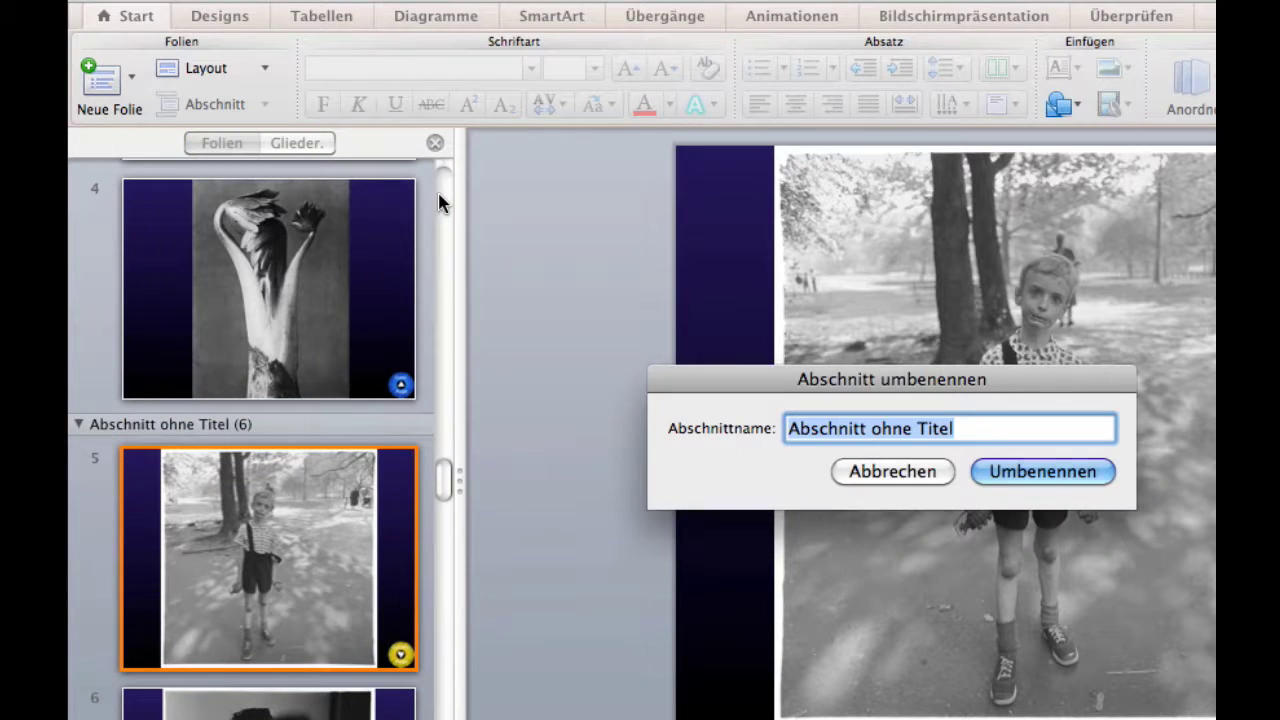
pyautogui.write('Gefühlsauge')
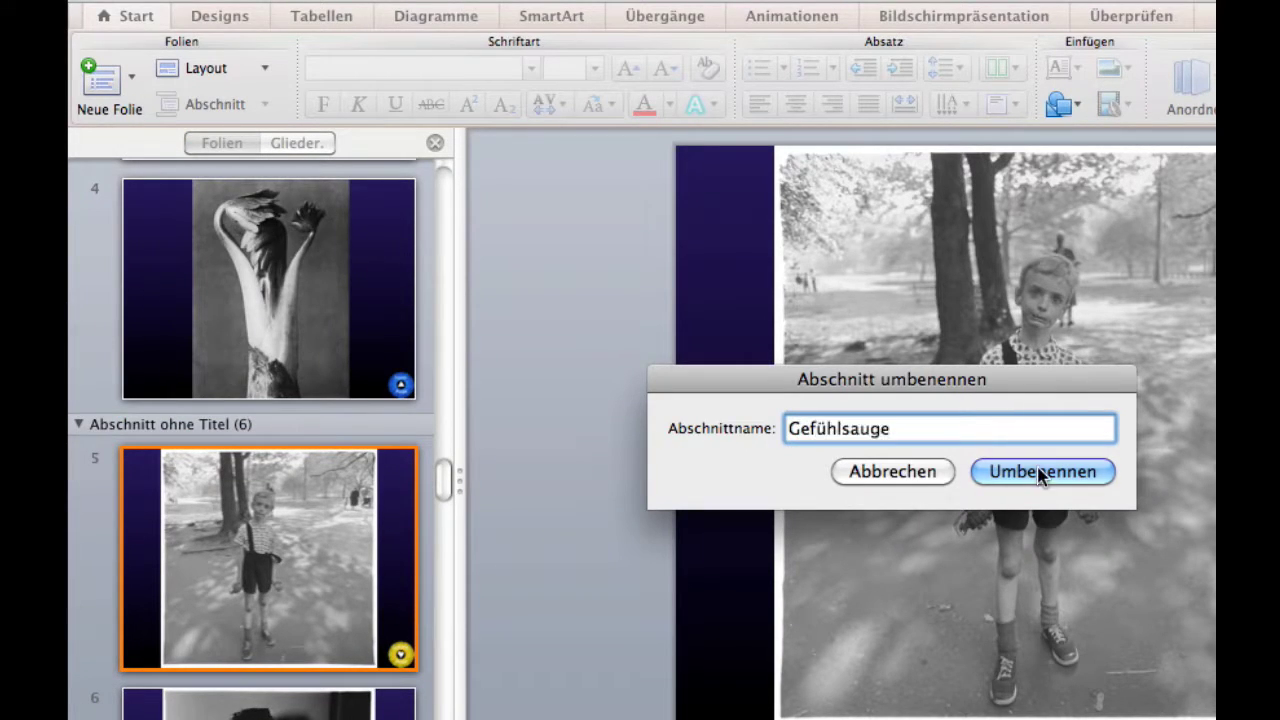
pyautogui.click(1043, 471)
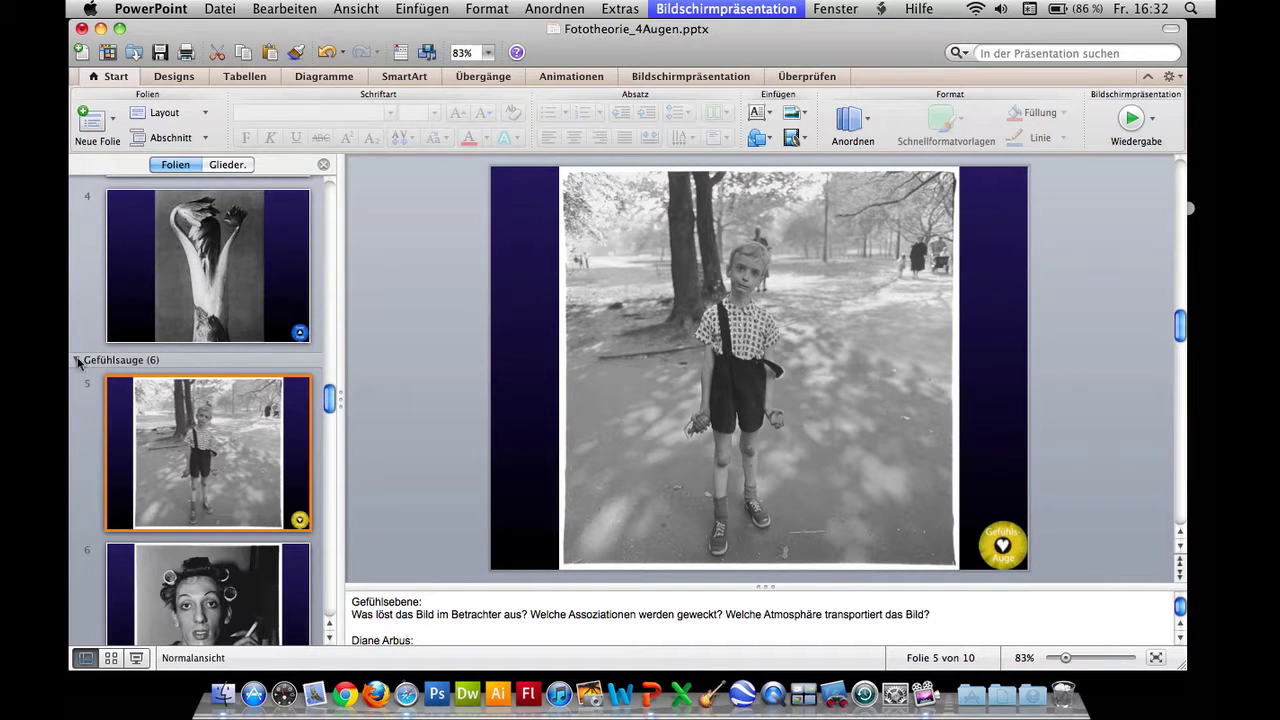
# - Collapse the Gefühlsauge and Formauge sections in the slide list
pyautogui.click(76, 358)
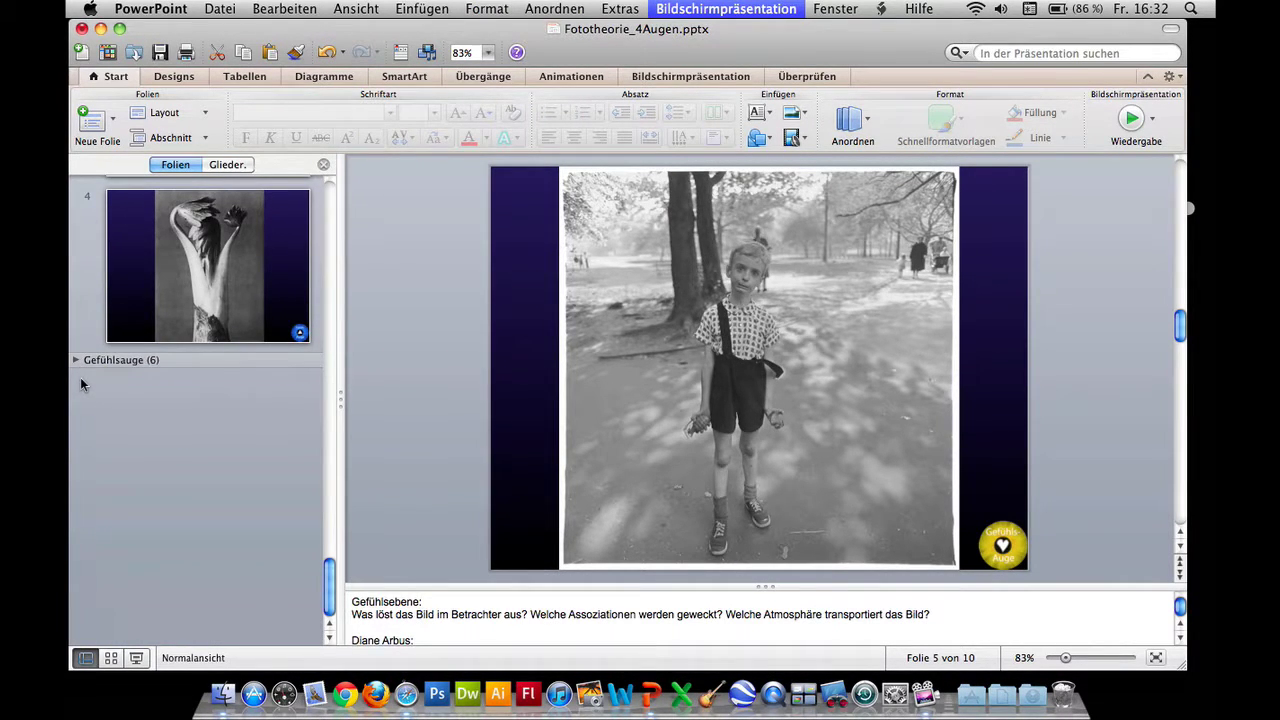
pyautogui.scroll(3, 82, 384)
pyautogui.scroll(3, 82, 384)
pyautogui.click(76, 374)
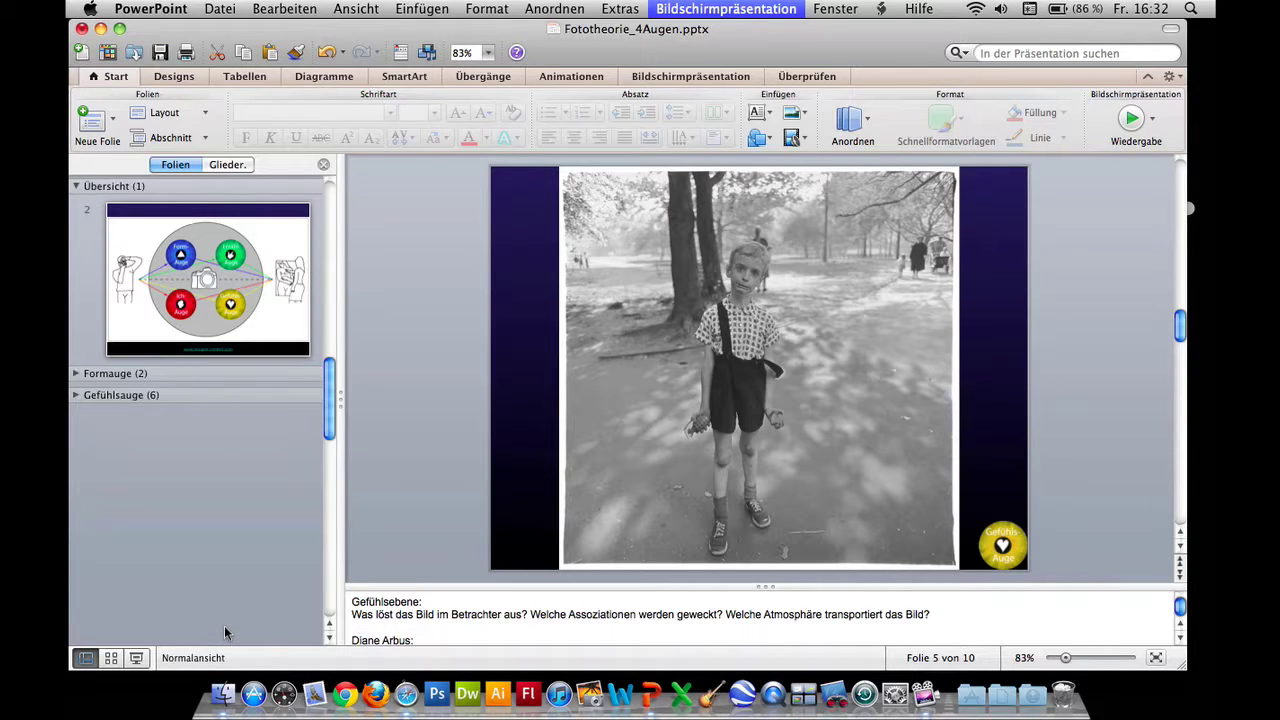
# - Cancel renaming the Formauge section, then expand and collapse it again
pyautogui.click(98, 377)
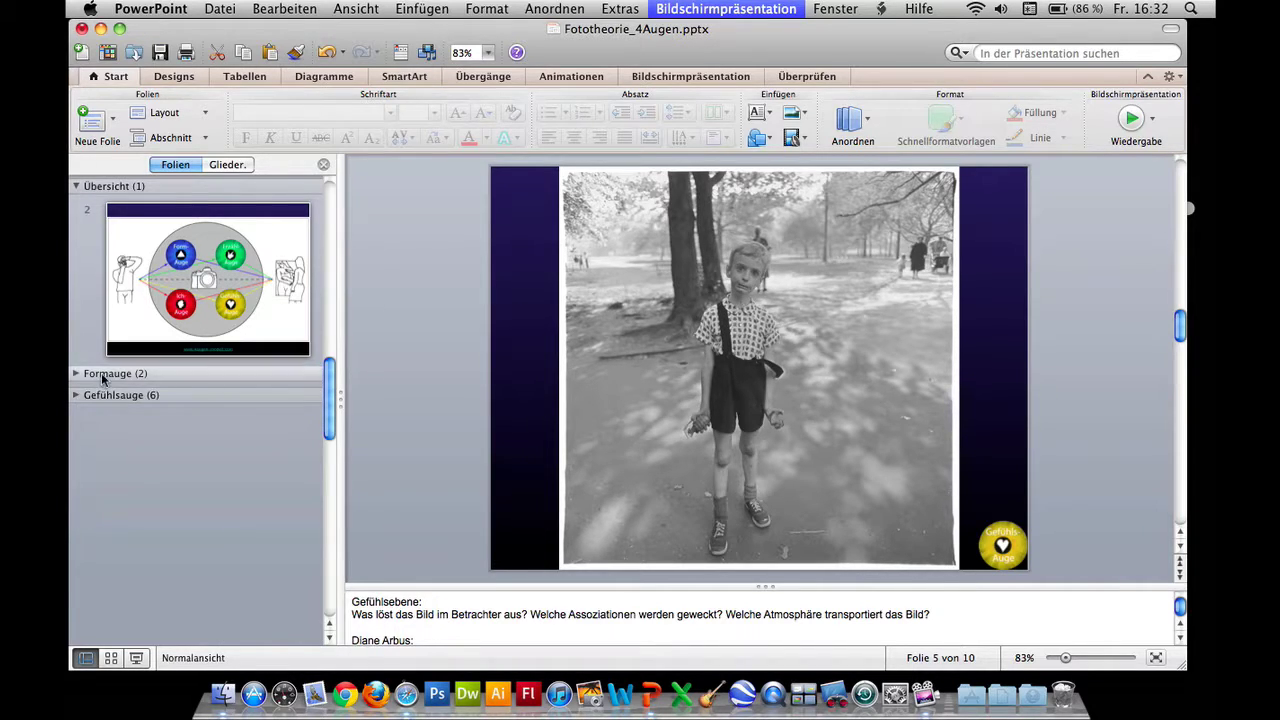
pyautogui.doubleClick(100, 376)
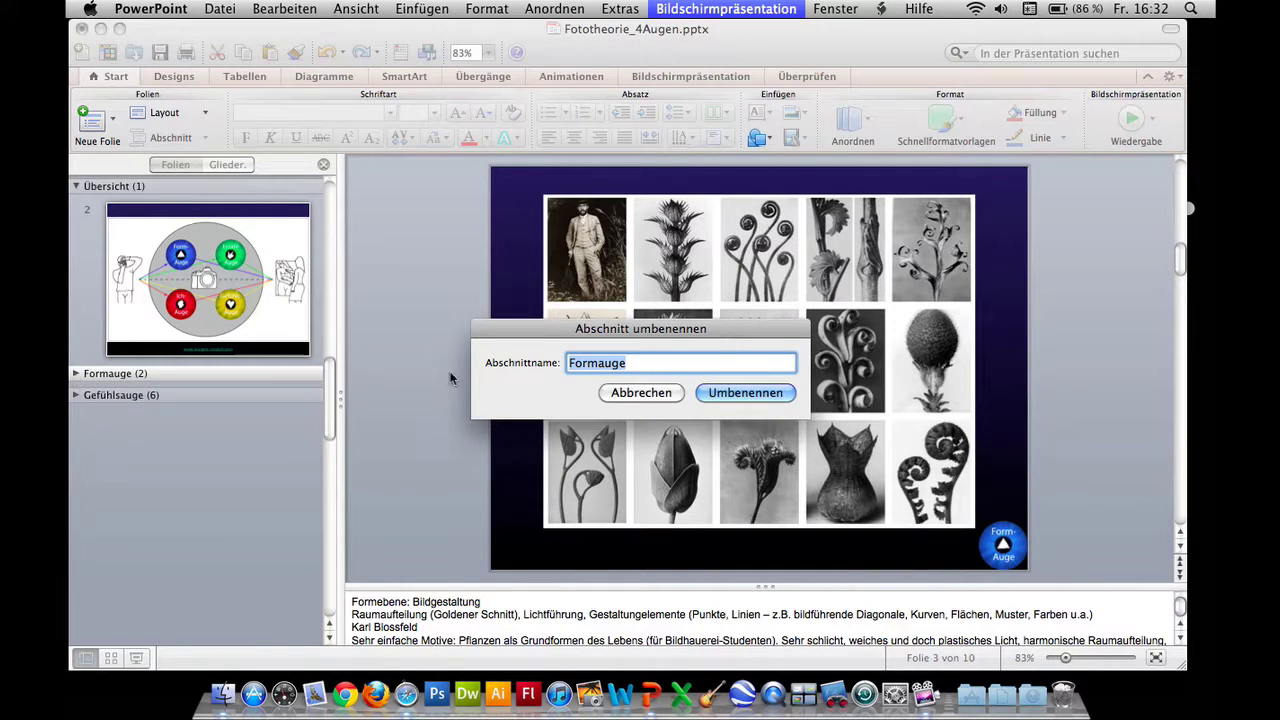
pyautogui.click(652, 392)
pyautogui.click(76, 374)
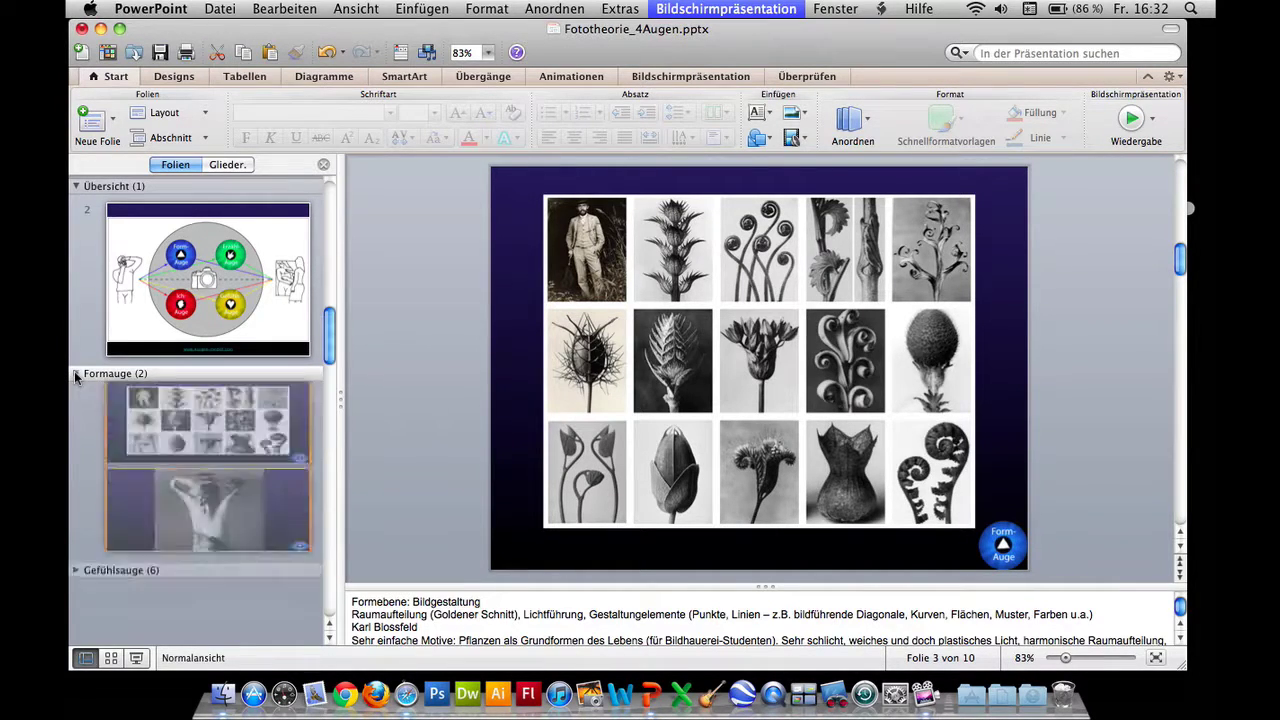
pyautogui.click(76, 374)
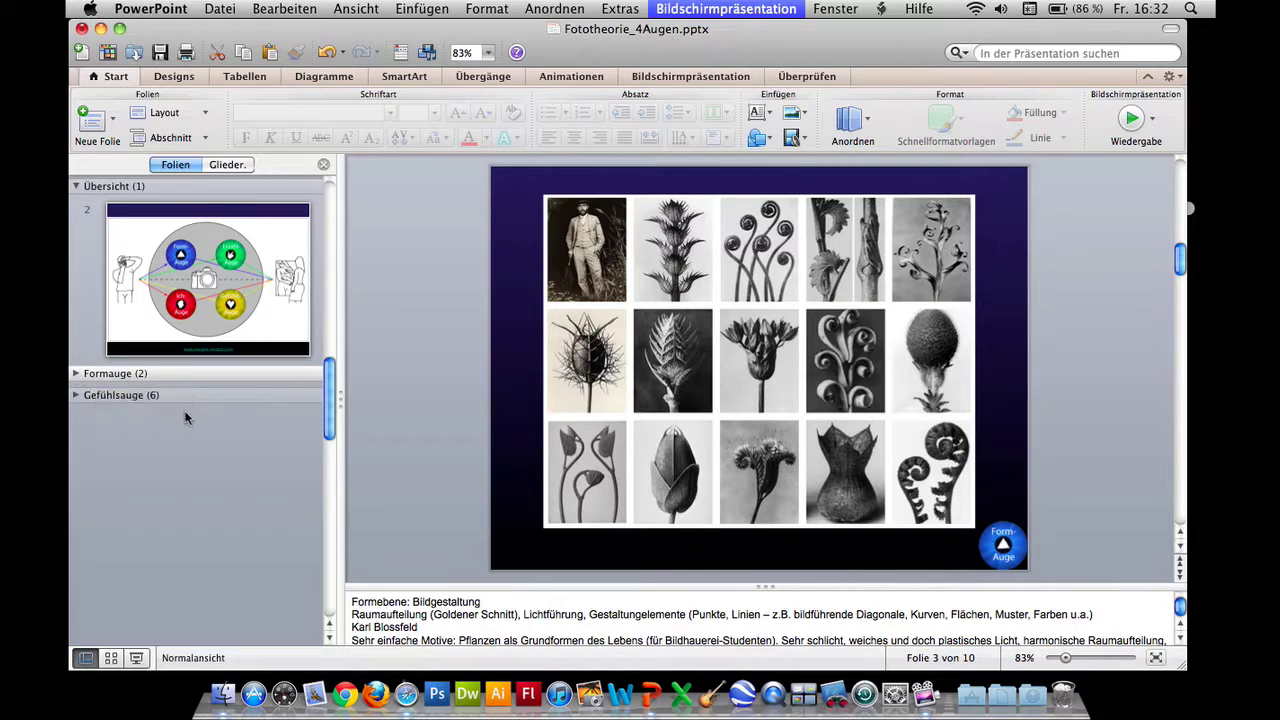